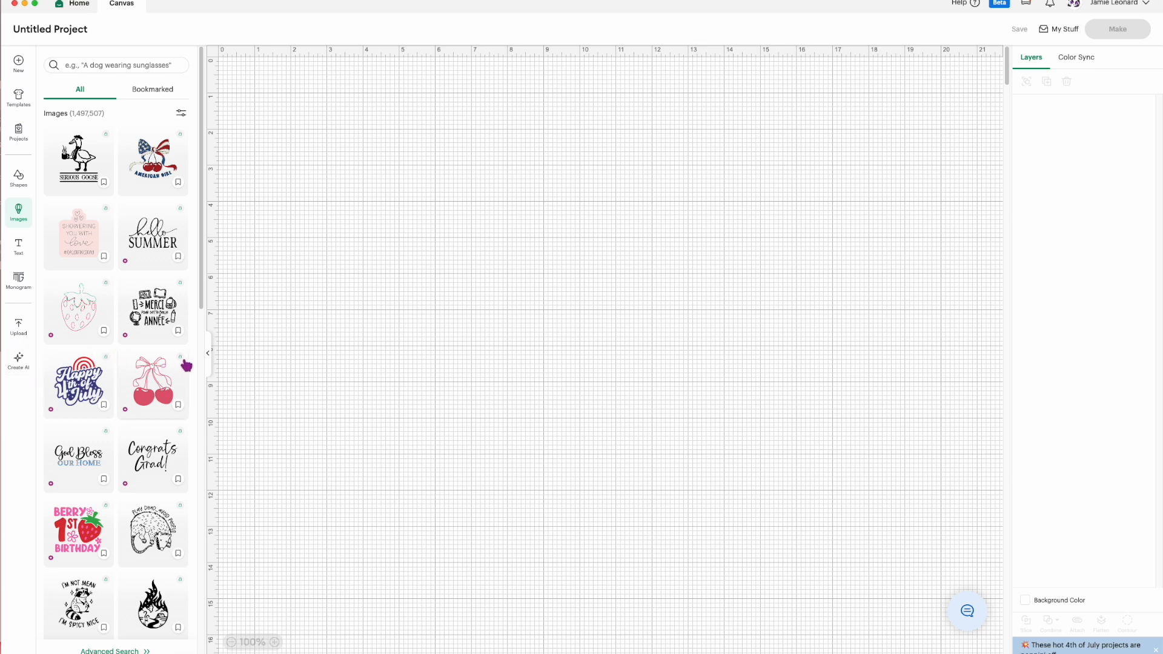
Open the Create AI image generator
click(207, 358)
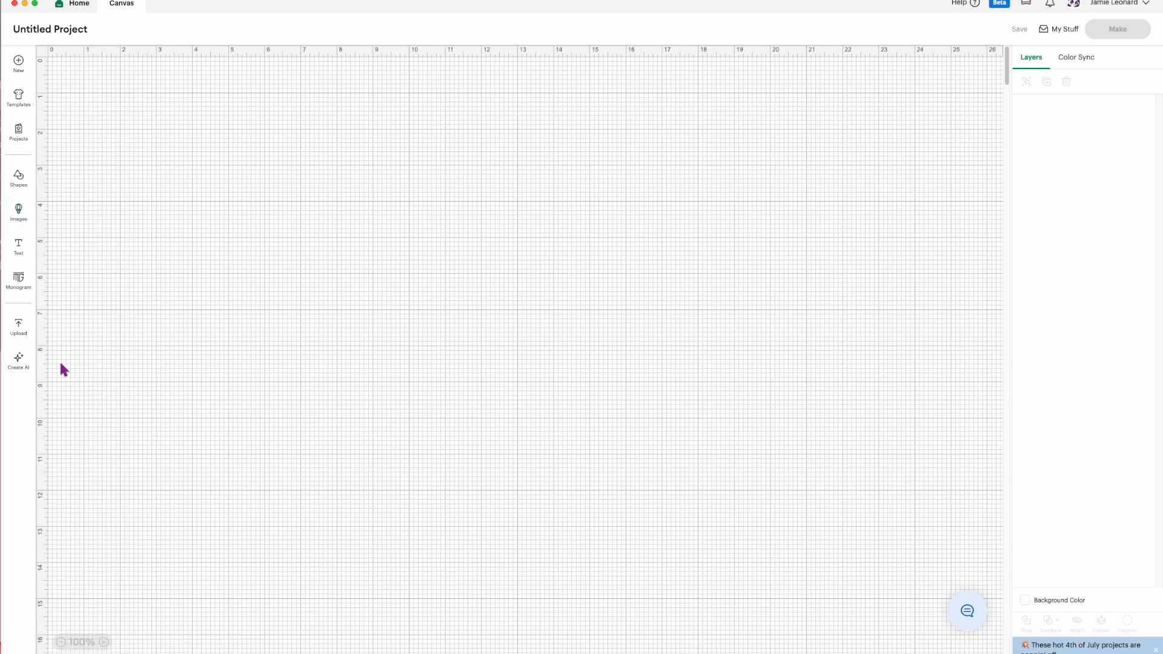
click(20, 367)
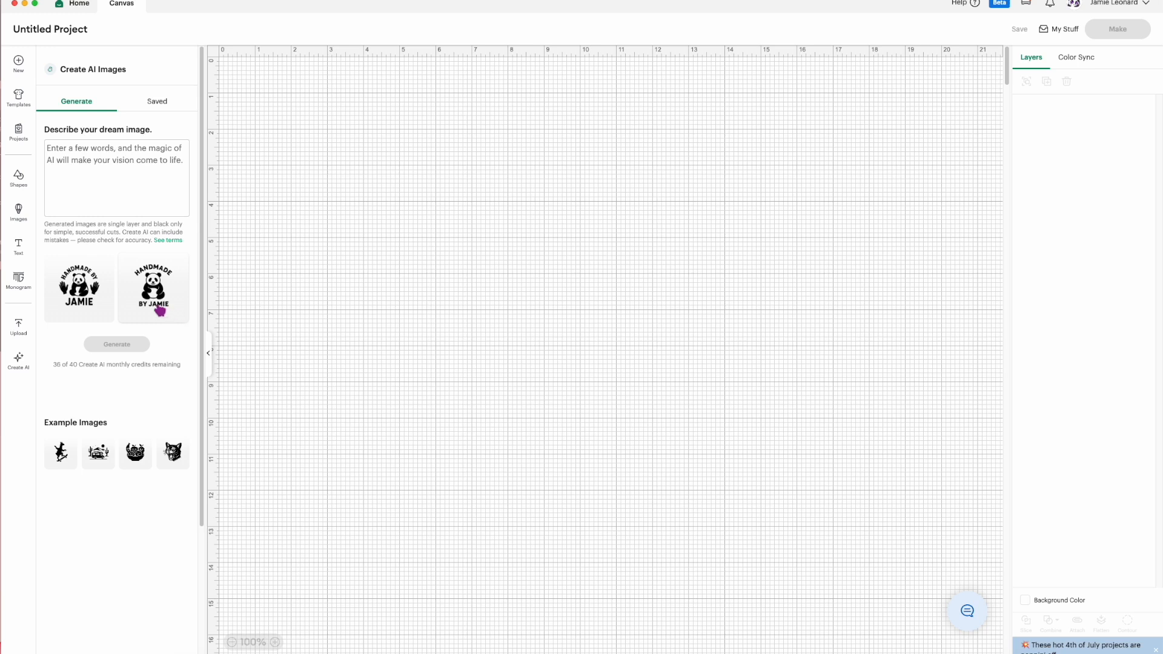
Add the generated panda design with two hands to the canvas and enlarge it to about 4.99 × 4.98 in
click(89, 304)
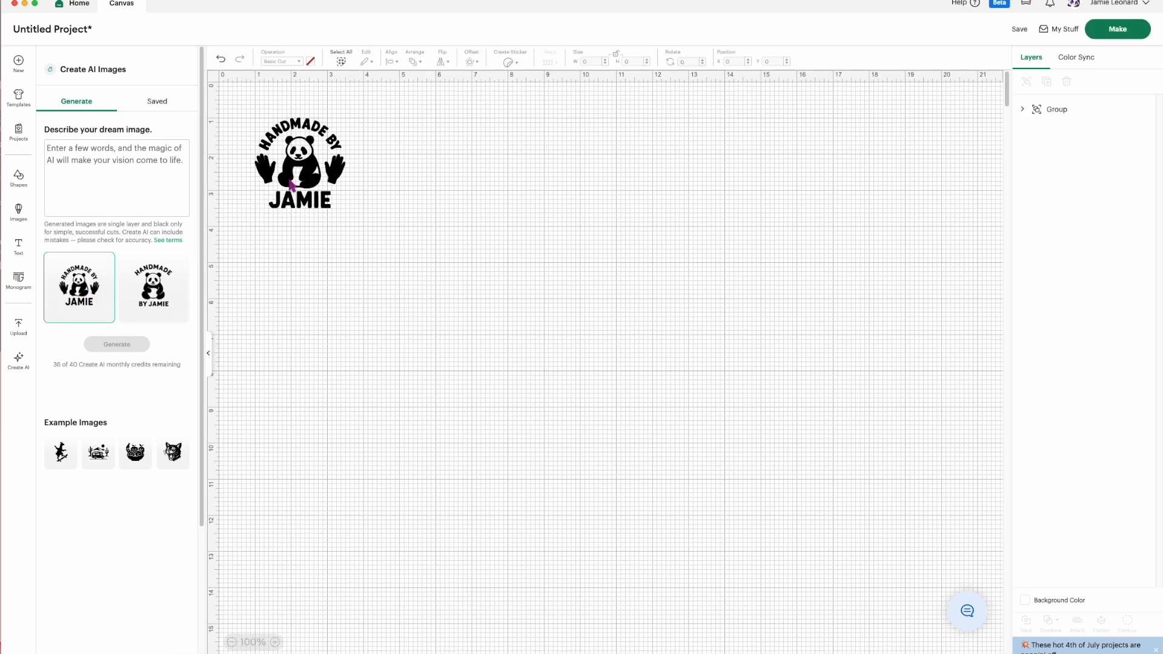
drag(284, 188, 346, 298)
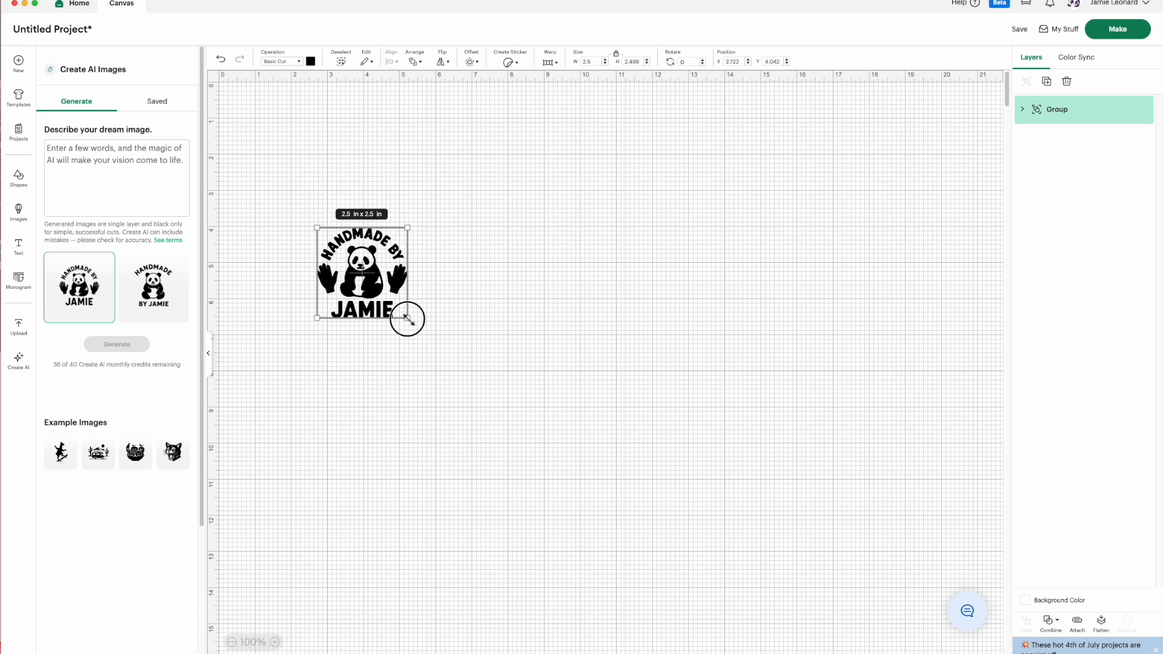
drag(407, 319, 497, 407)
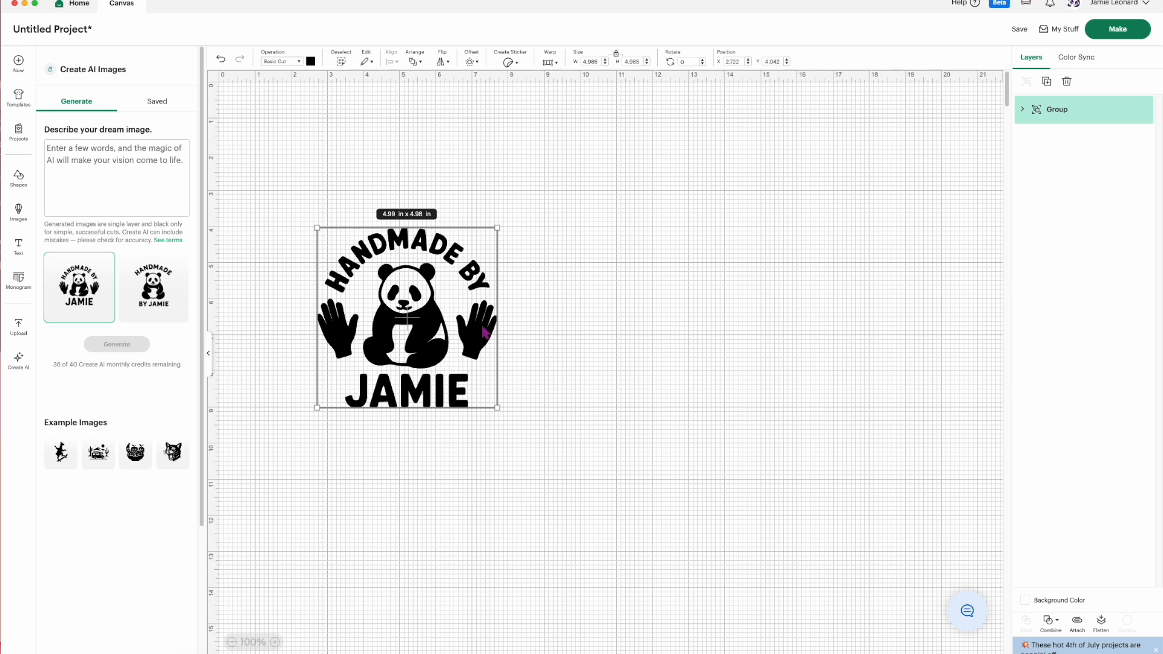
Add the generated panda design without hands beside the first one and enlarge it to about 6.98 × 7.82 in
click(158, 305)
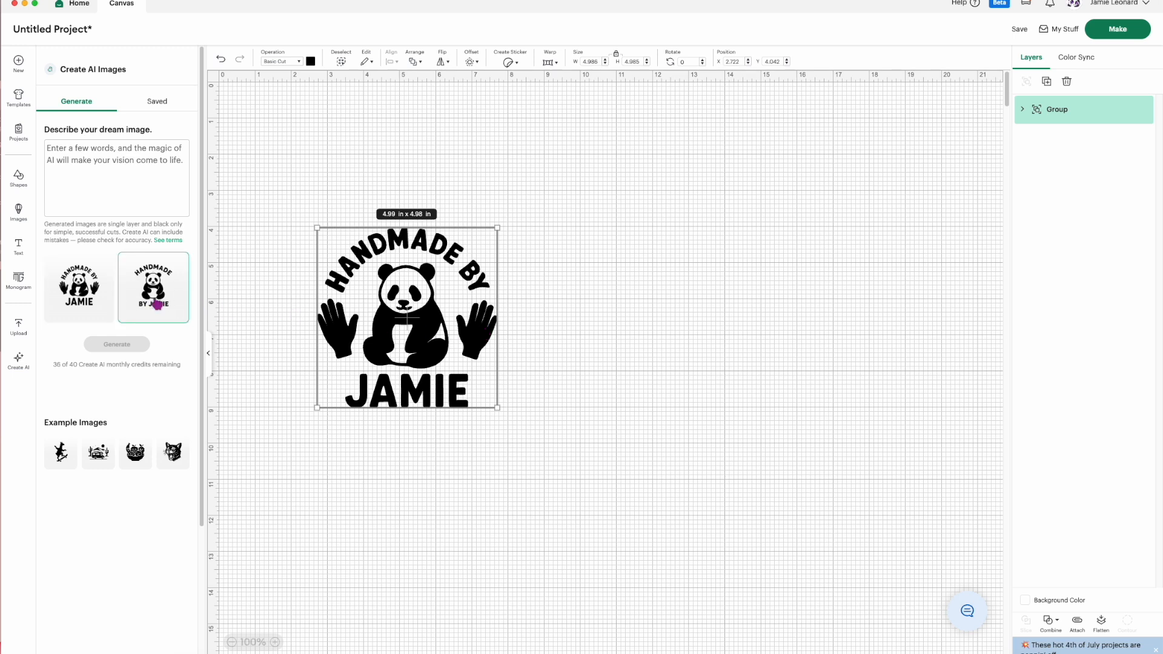
click(158, 304)
drag(299, 177, 795, 382)
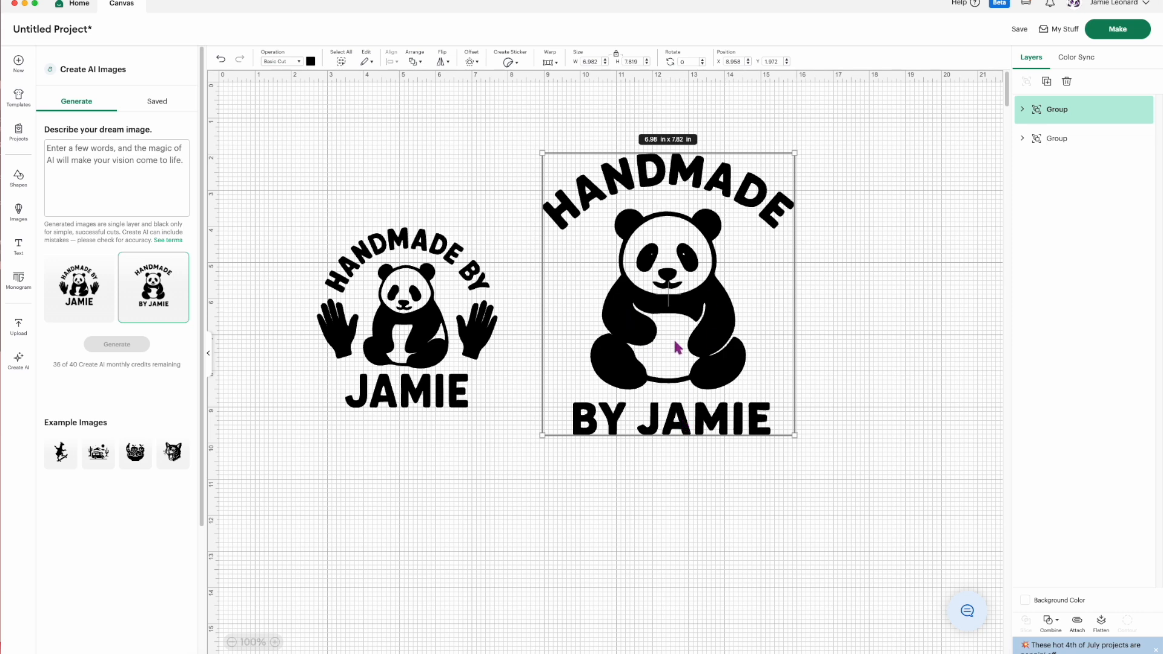
Delete both handmade panda designs from the canvas
click(454, 364)
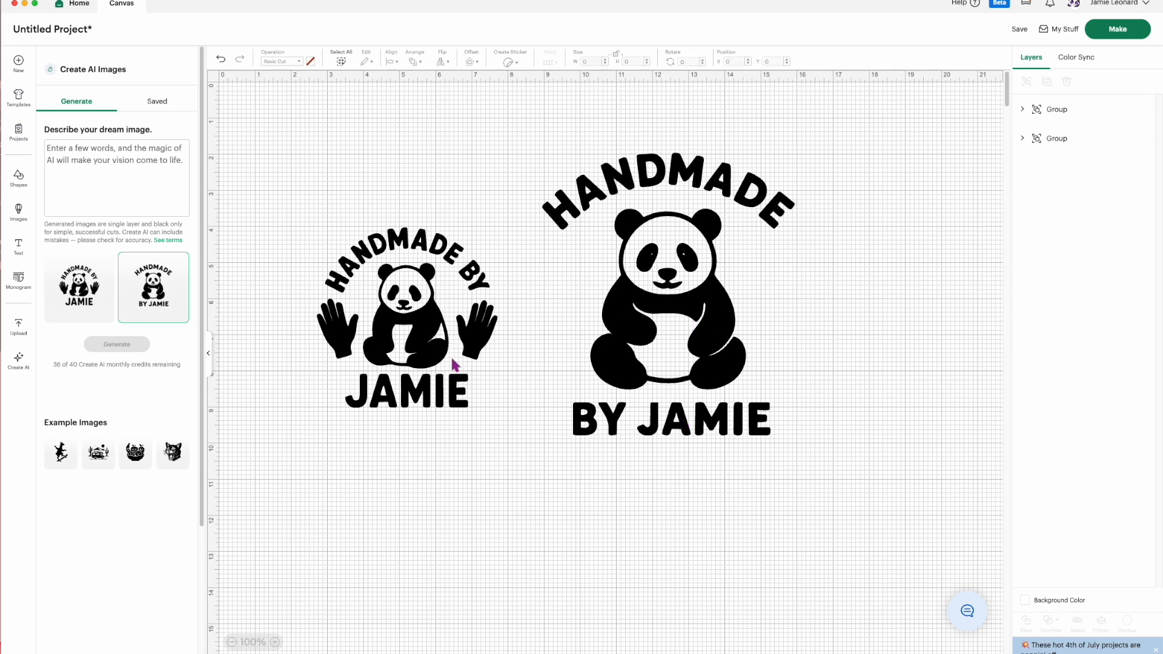
click(416, 348)
key(Delete)
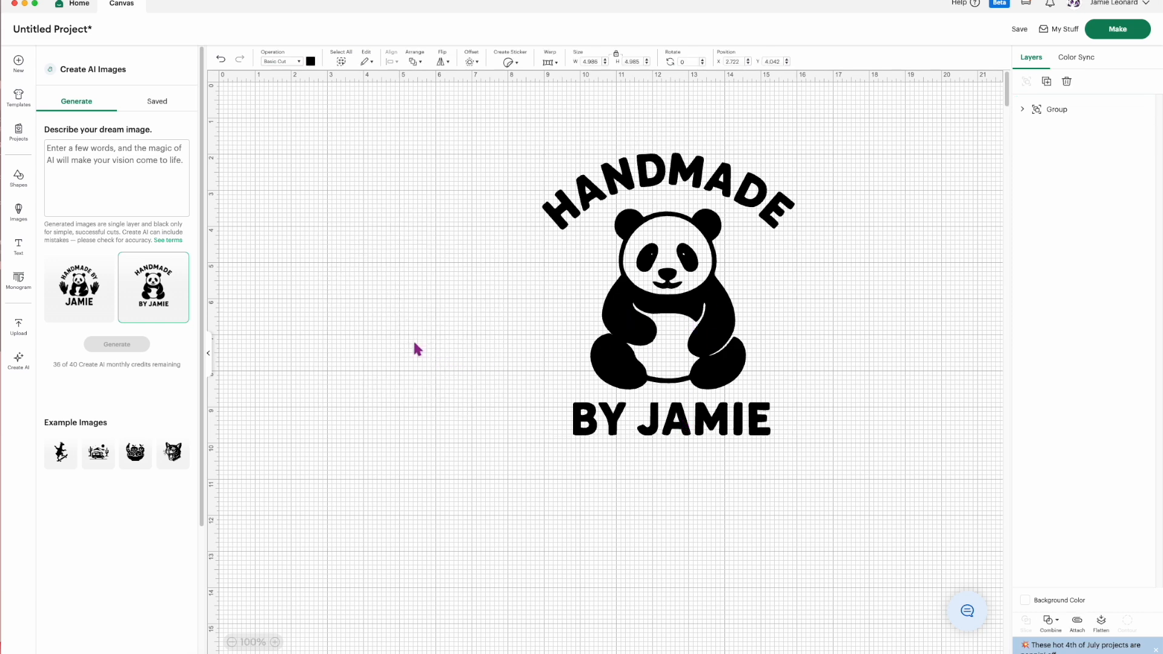
click(653, 327)
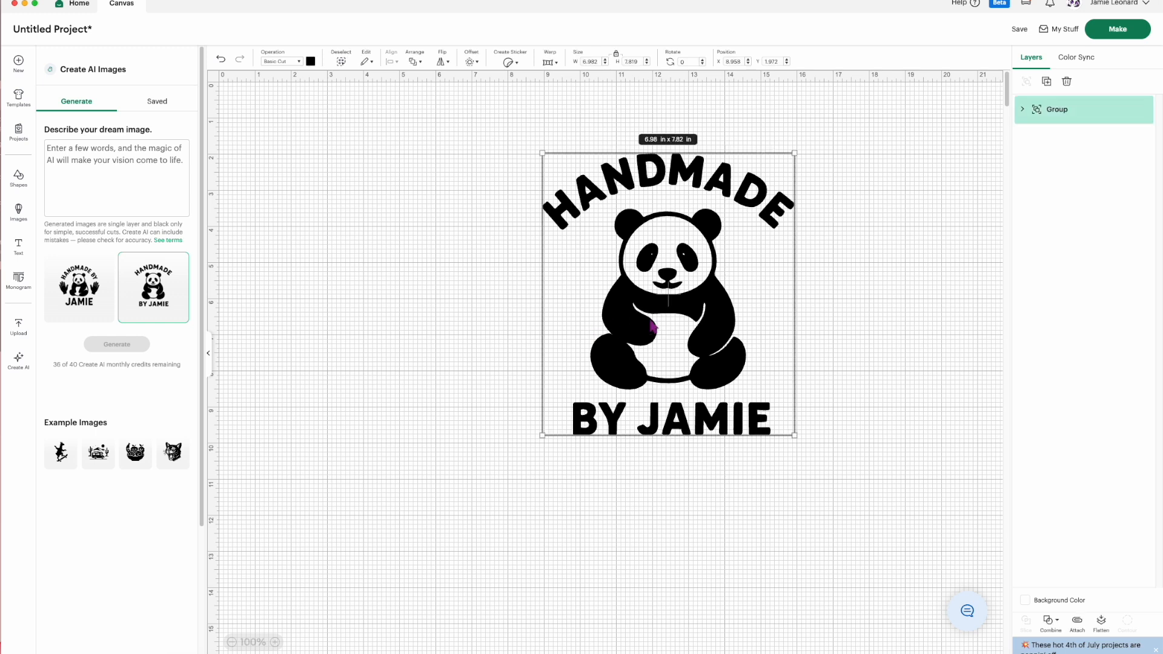
key(Delete)
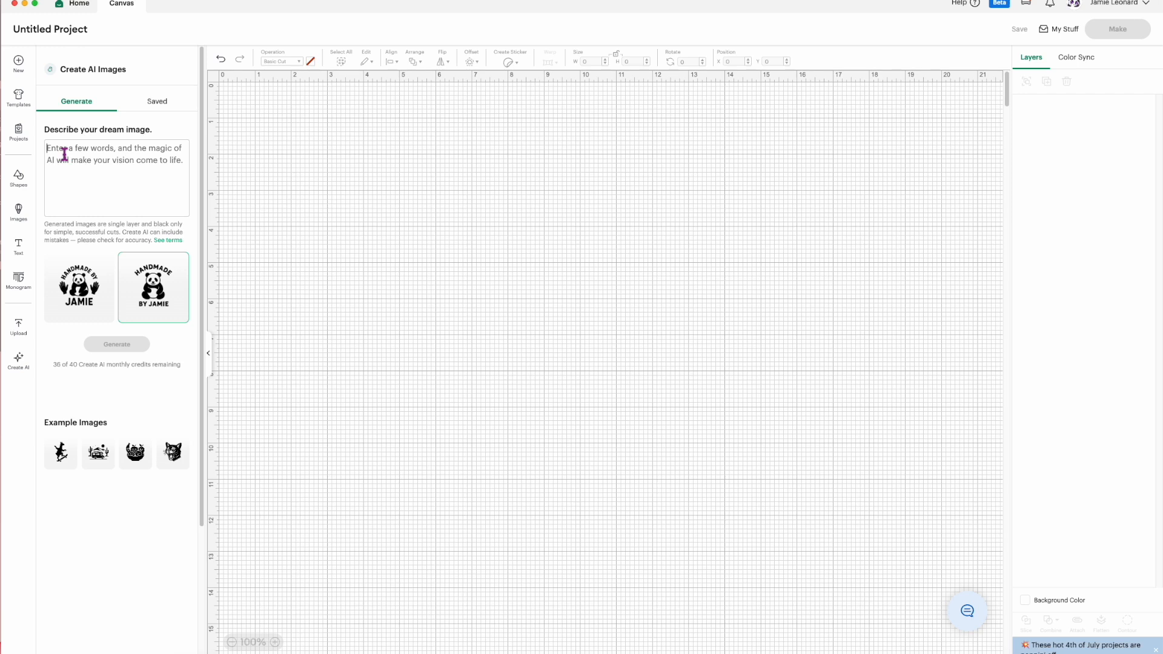
Generate AI images from the prompt "a panda sitting in a beach chair with the ocean and a sunset"
text(a panda sit)
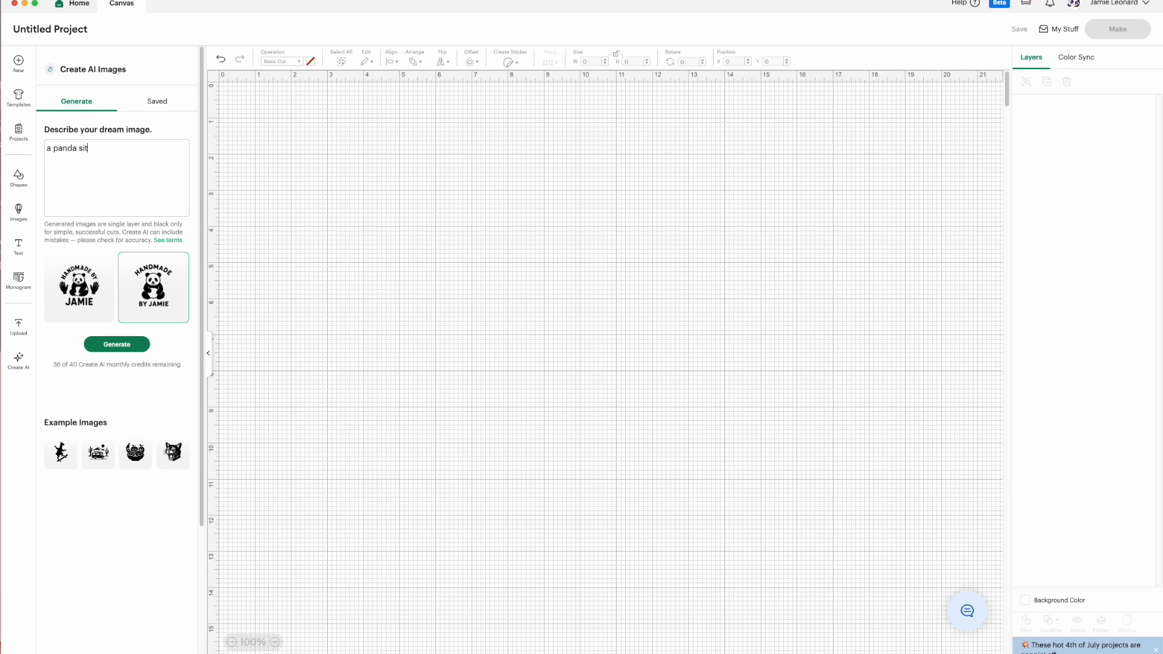
text(ting in a beach chair with the ocaean and a sunset)
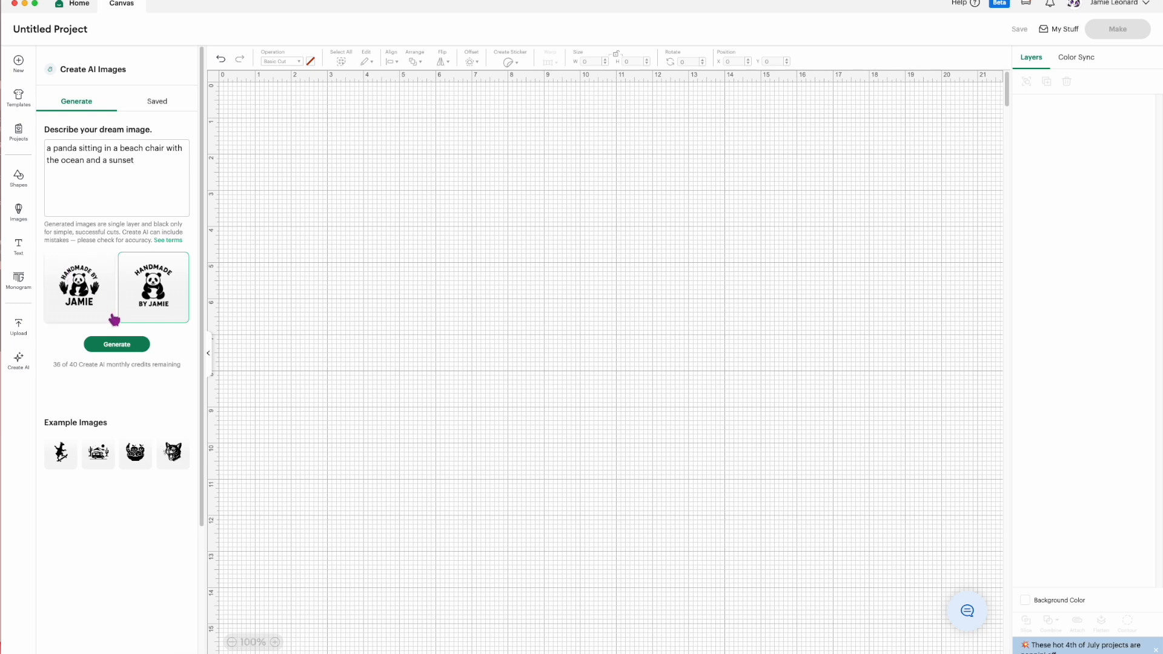
click(115, 345)
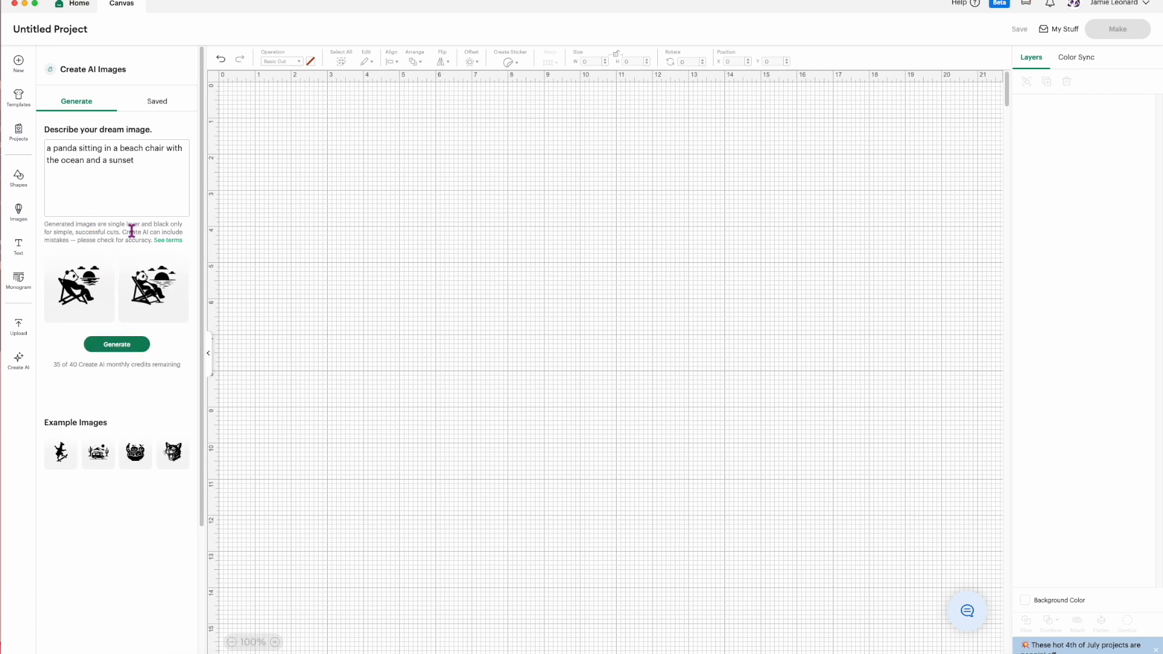
Add both beach panda images to the canvas side by side and enlarge them, the second to about 6.83 × 6.07 in
click(81, 310)
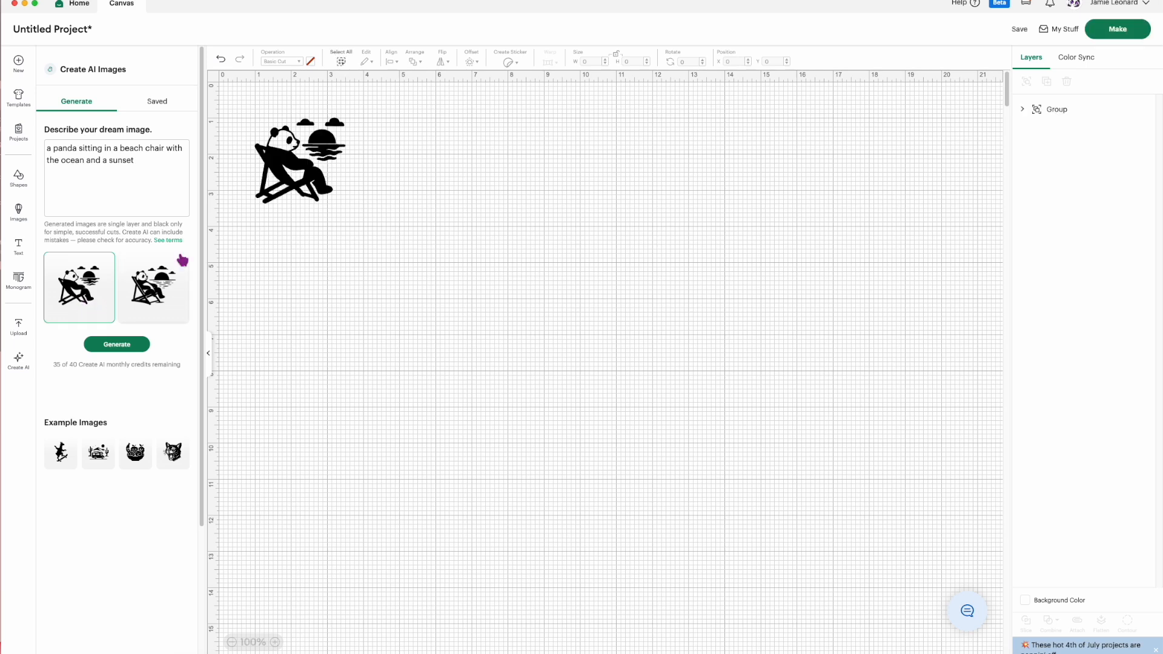
click(151, 303)
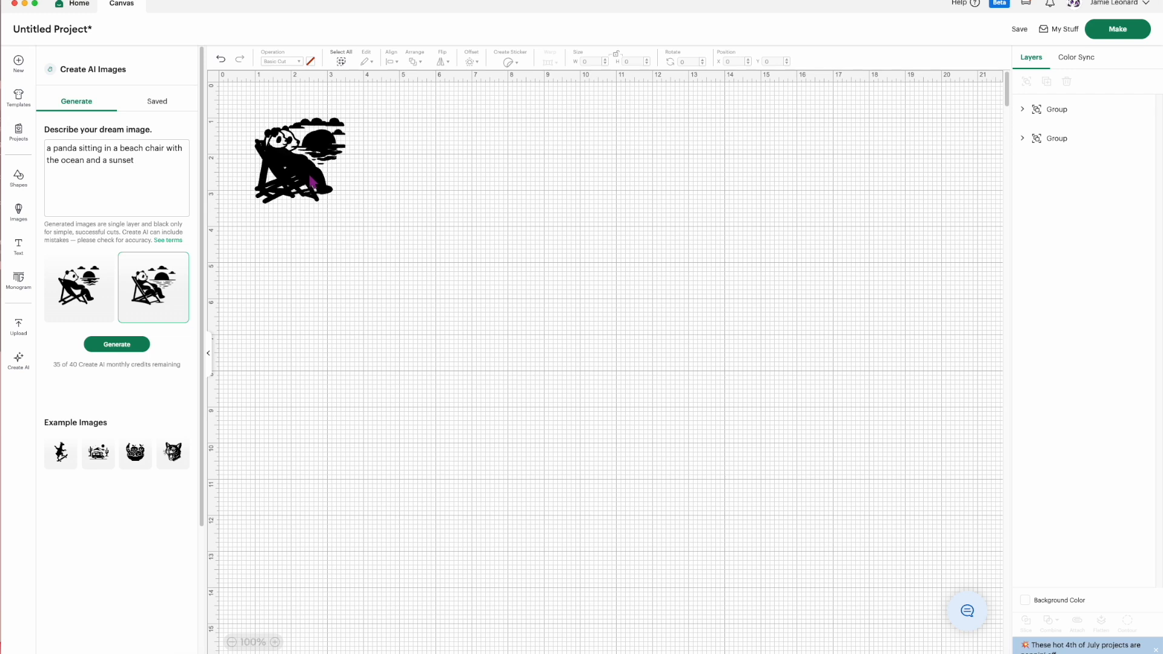
drag(312, 181, 515, 212)
drag(321, 194, 479, 357)
drag(503, 197, 566, 263)
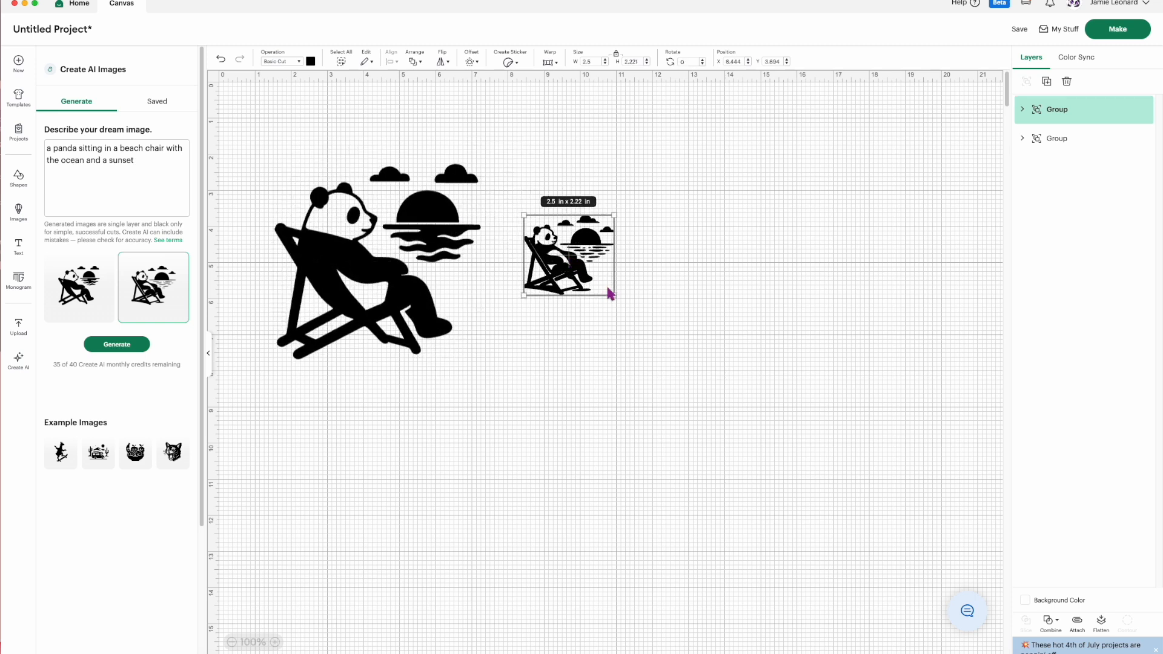
drag(615, 296, 771, 433)
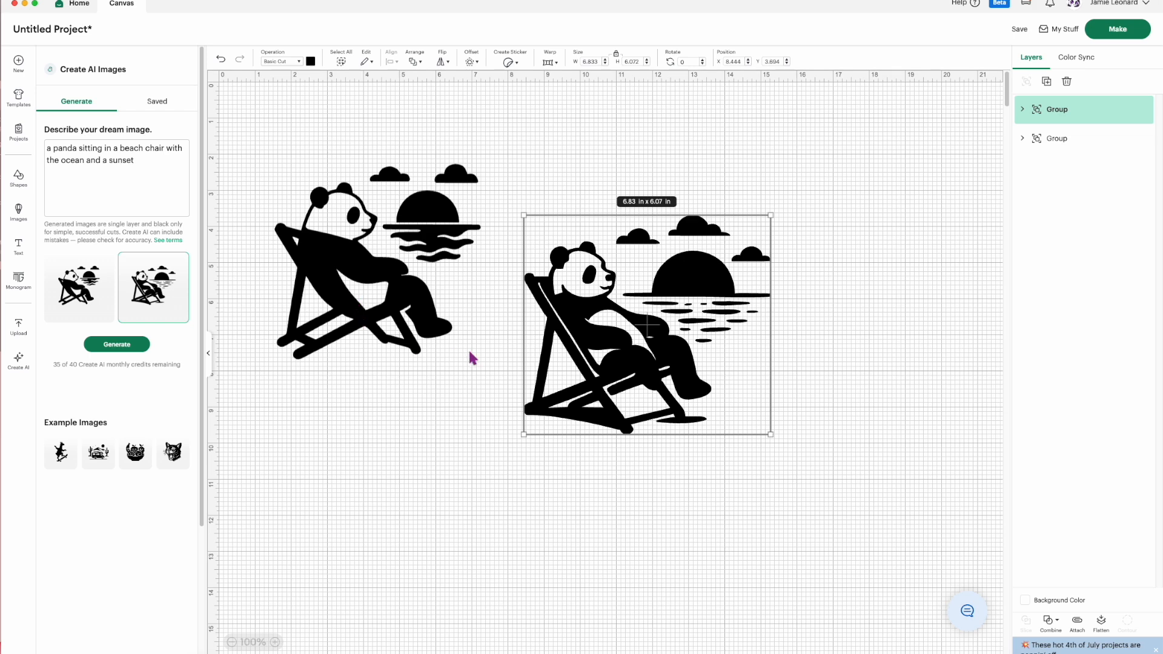
Move both beach panda images up the canvas, leaving a clear gap between them
drag(640, 368, 641, 260)
drag(405, 305, 381, 255)
drag(641, 245, 609, 251)
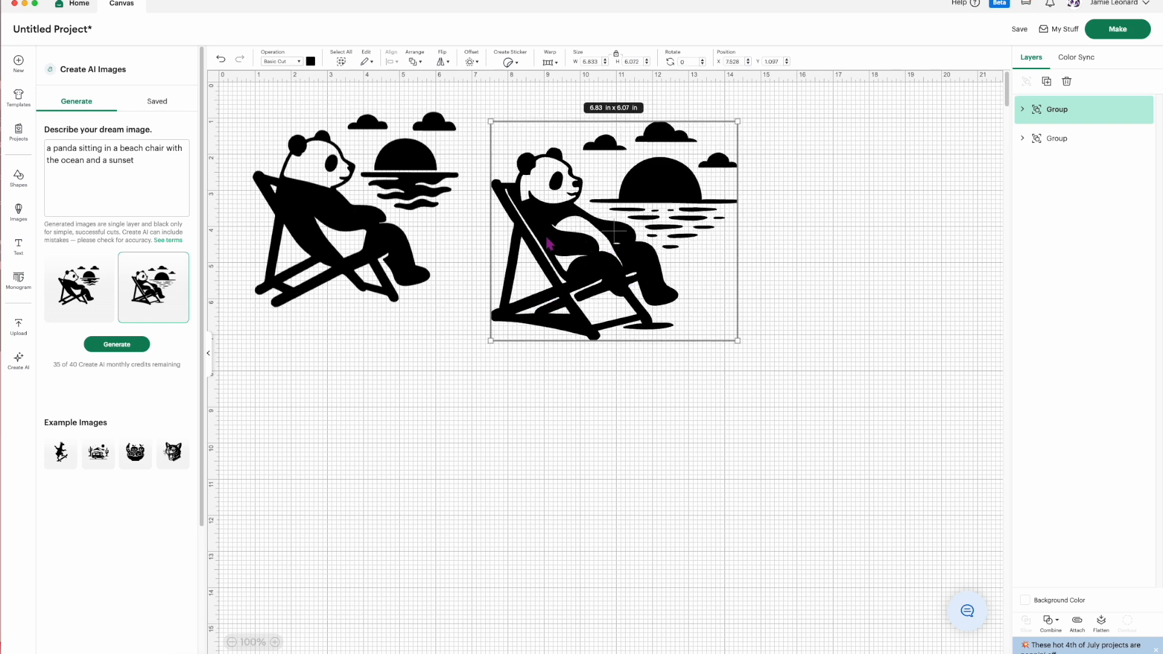
drag(618, 251, 663, 258)
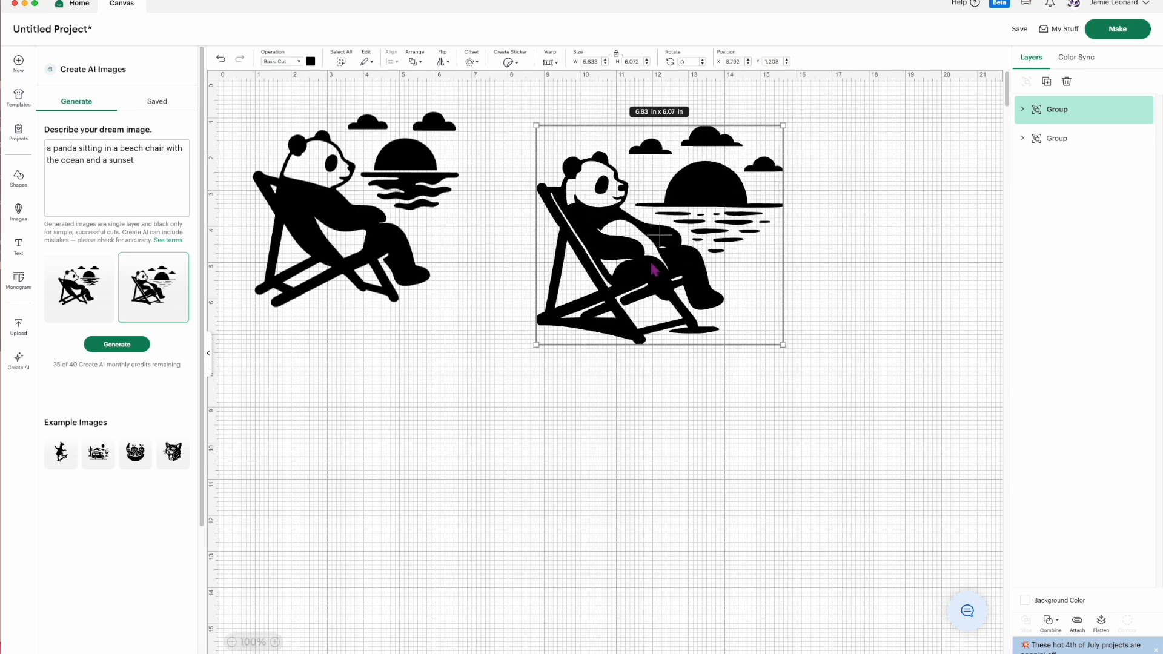
Expand the second panda image's group and detach its nested group into separate cut layers
click(1023, 110)
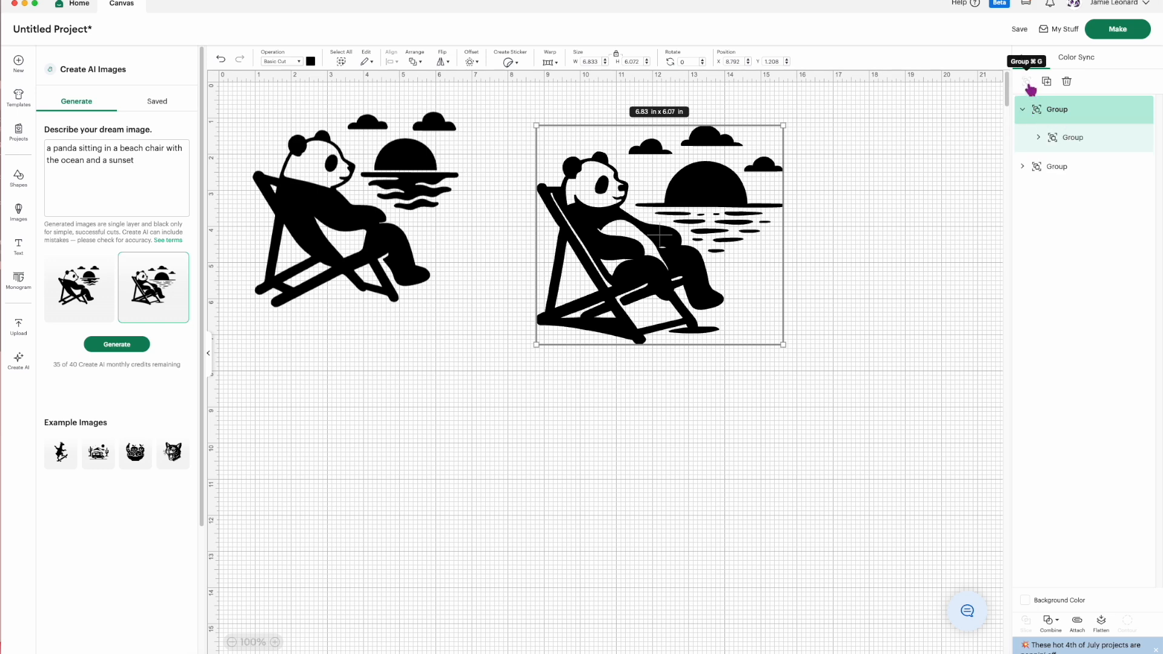
click(1080, 147)
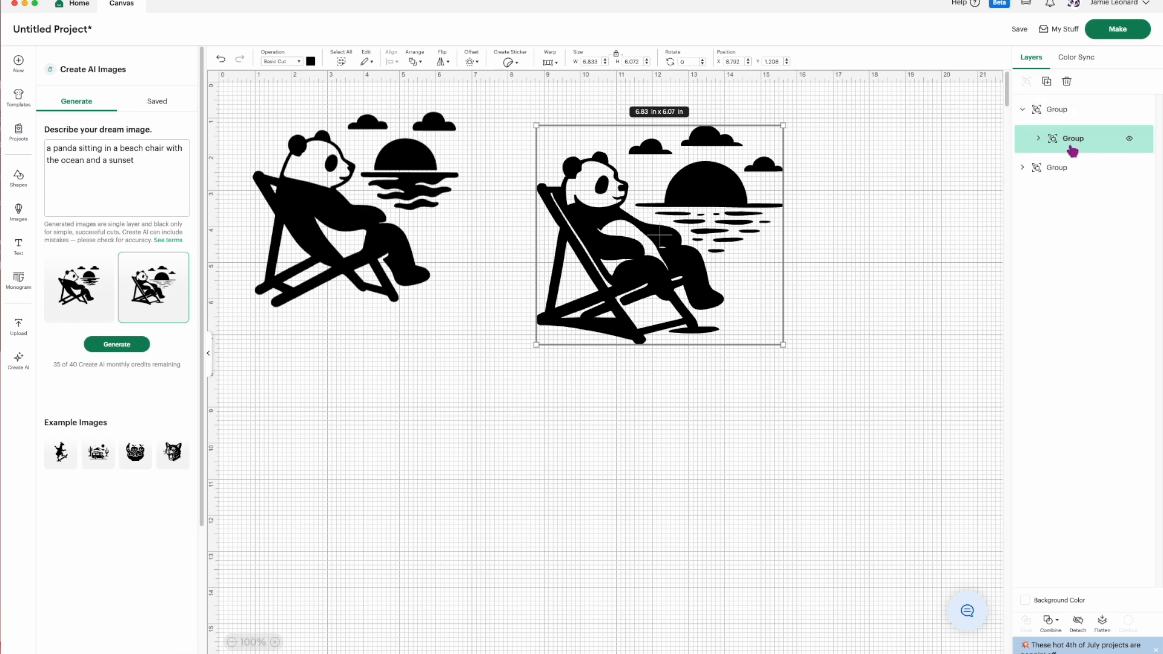
click(1081, 630)
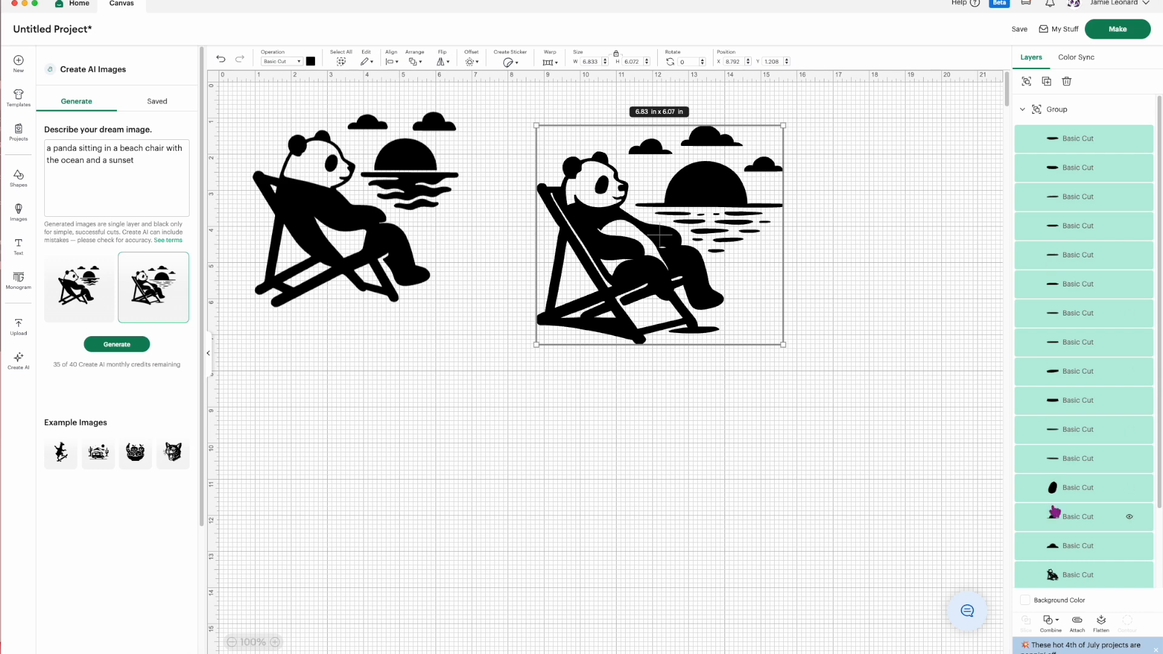
Recolor the sun layer of the second panda image golden yellow
click(1065, 529)
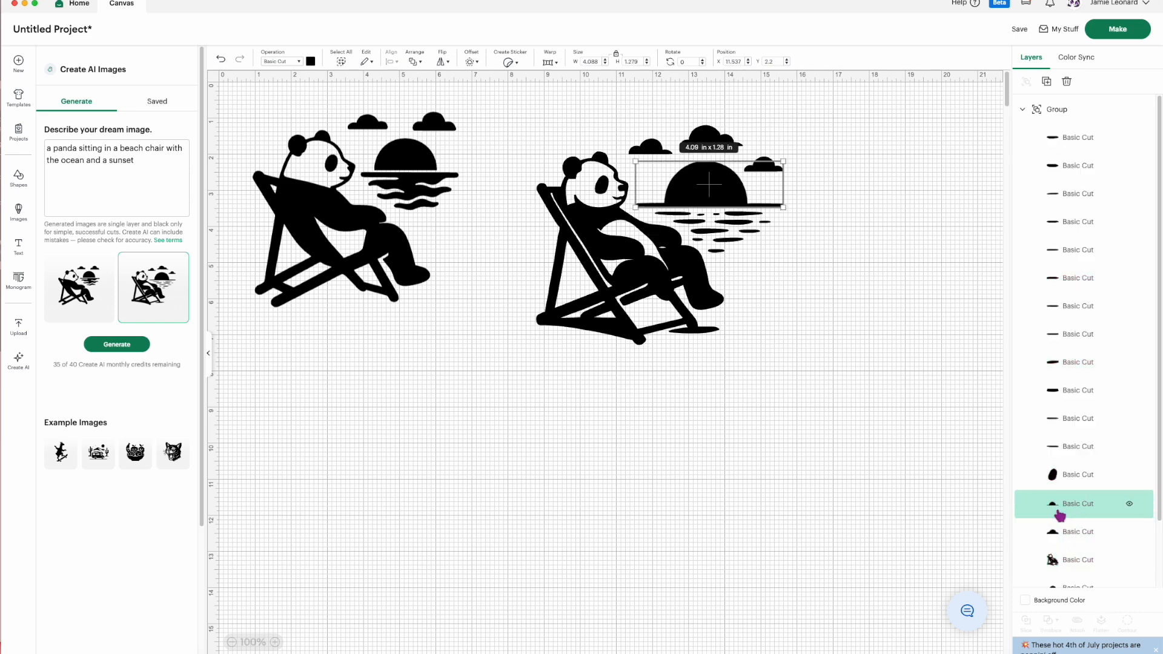
click(311, 61)
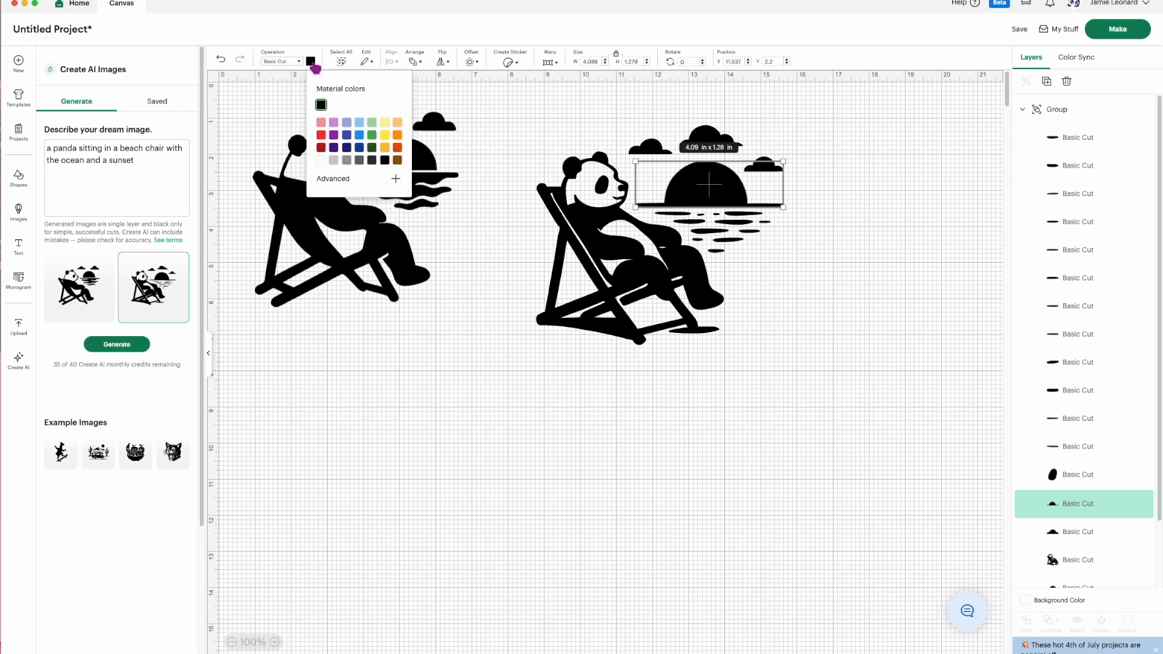
click(386, 149)
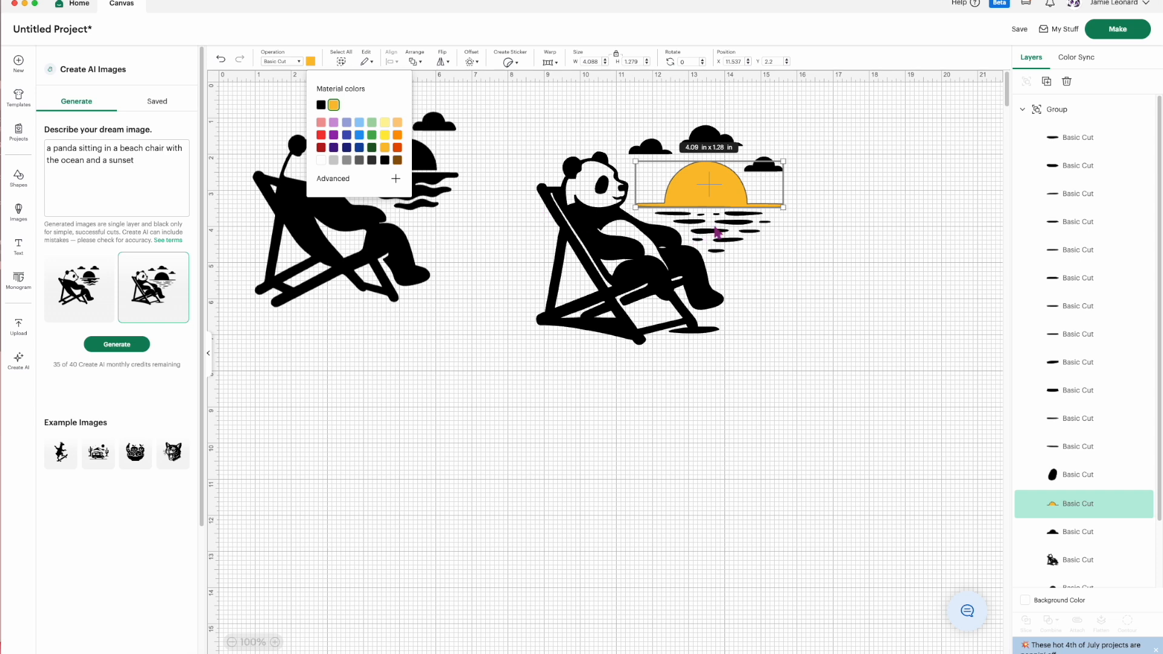
Recolor the small cloud to the right of the sun off-white, #f7f6f6
click(1071, 535)
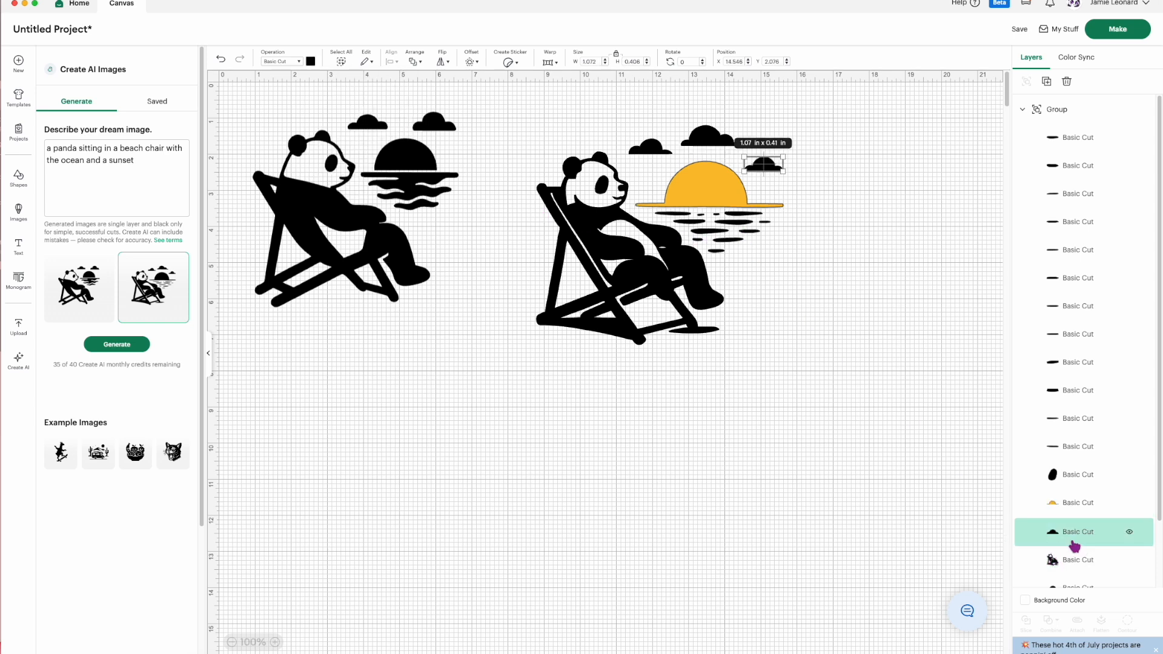
click(310, 62)
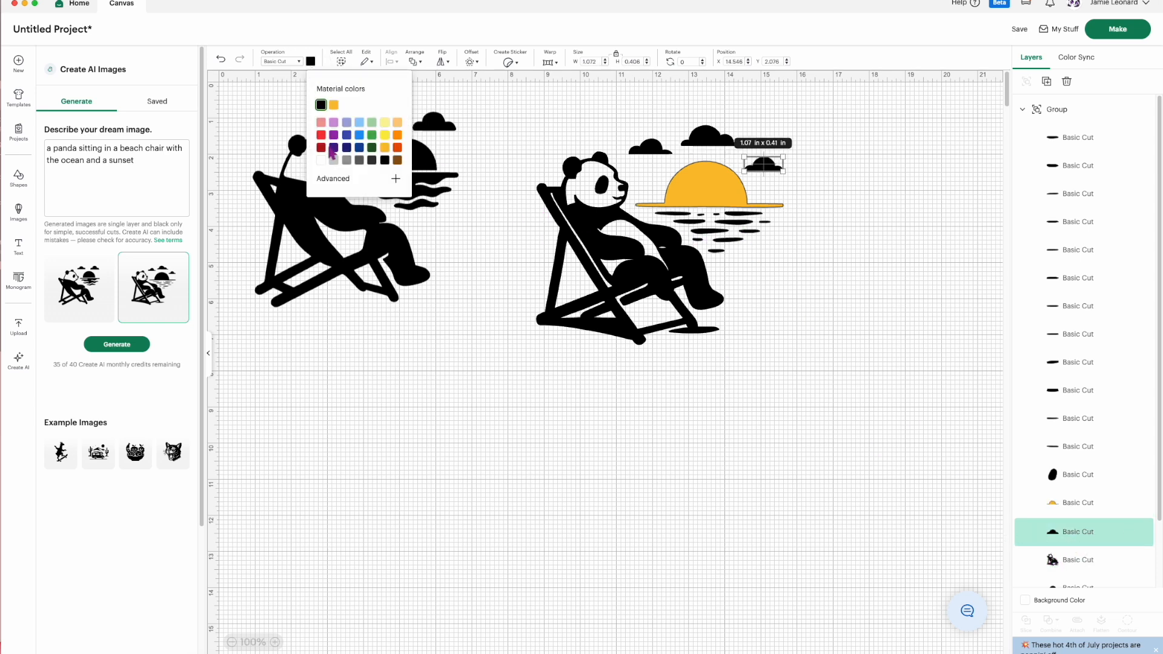
click(360, 124)
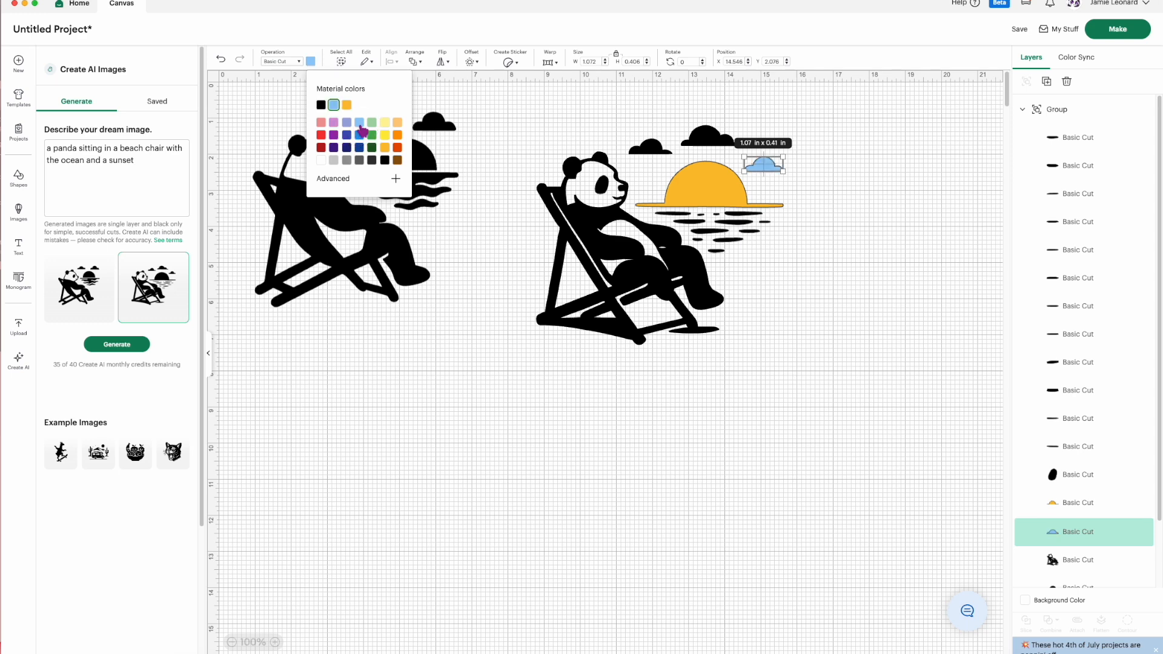
click(346, 161)
click(396, 180)
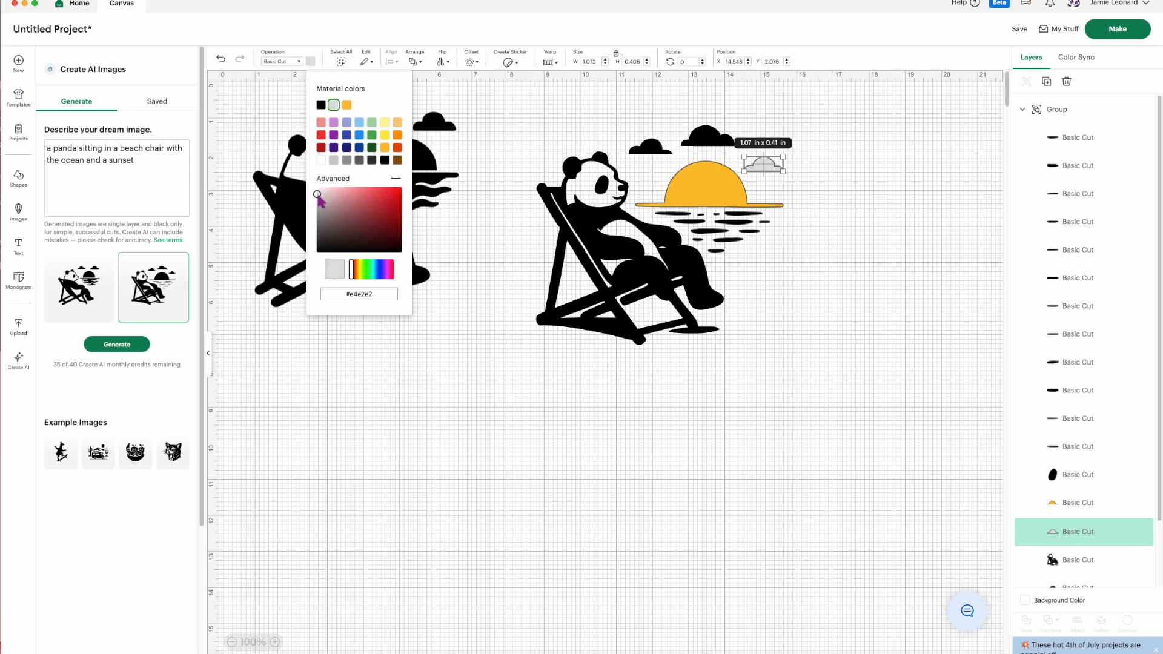
drag(318, 195, 317, 190)
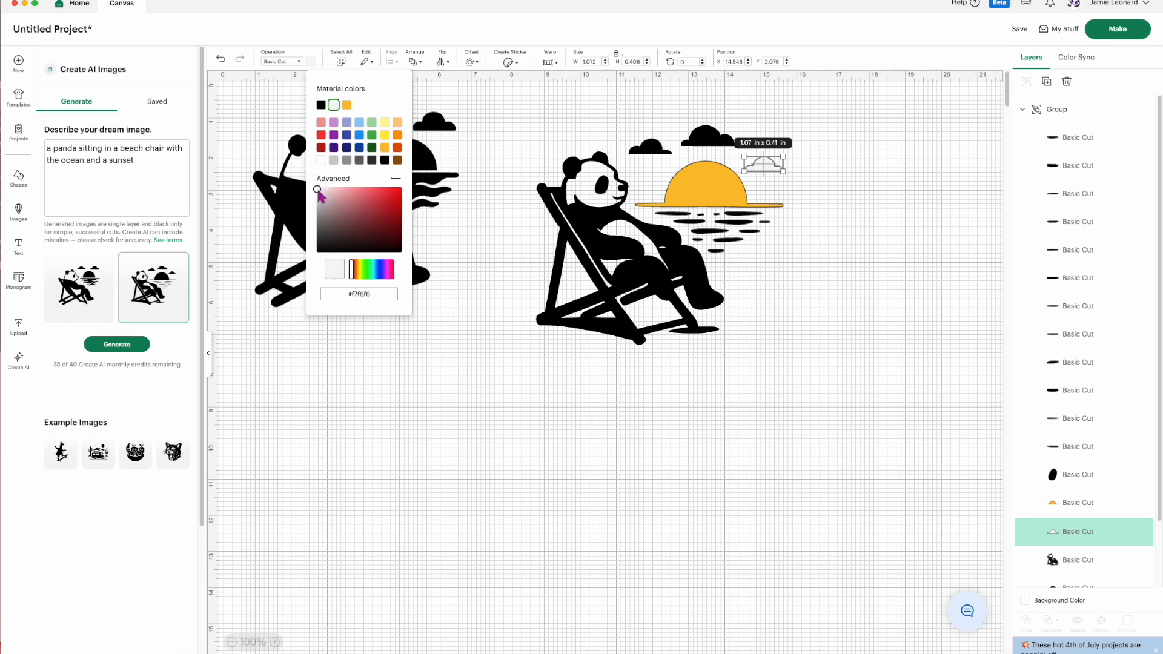
Recolor the large cloud above the sun light grey, #efefef
click(705, 141)
click(310, 61)
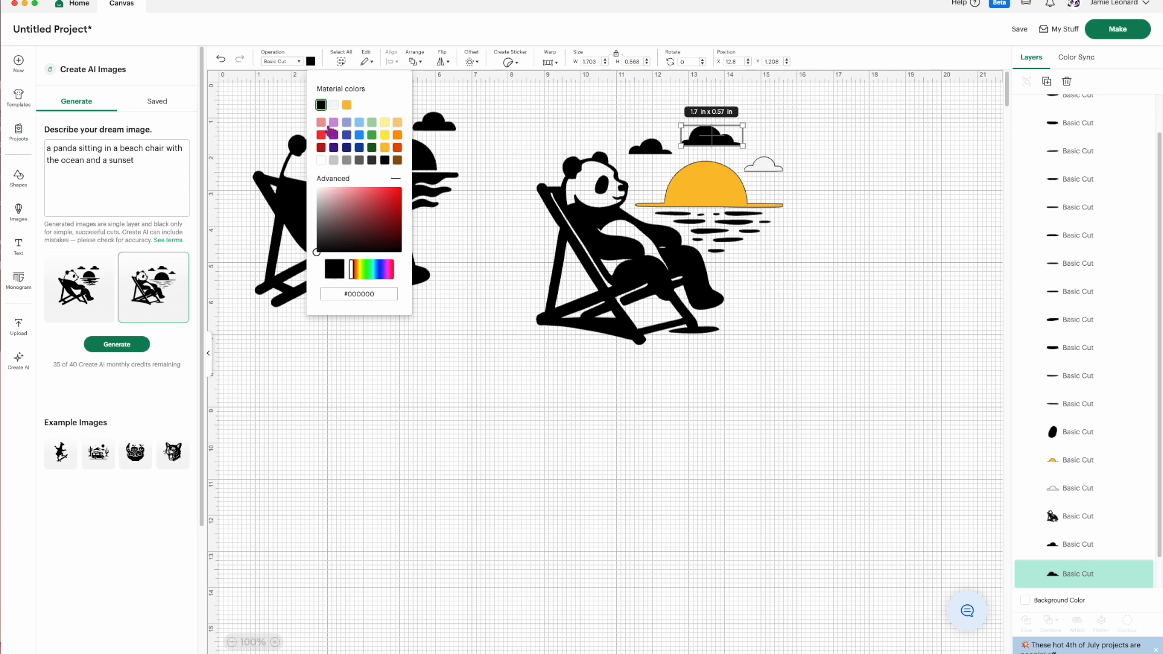
click(334, 105)
click(316, 191)
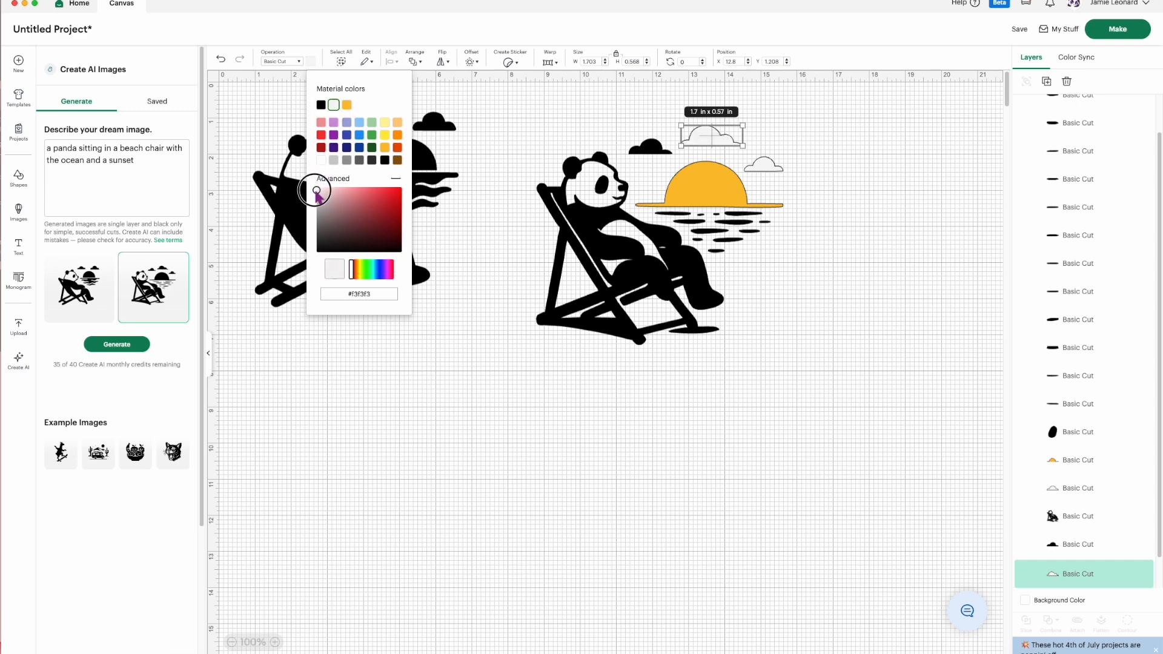
drag(315, 190, 317, 192)
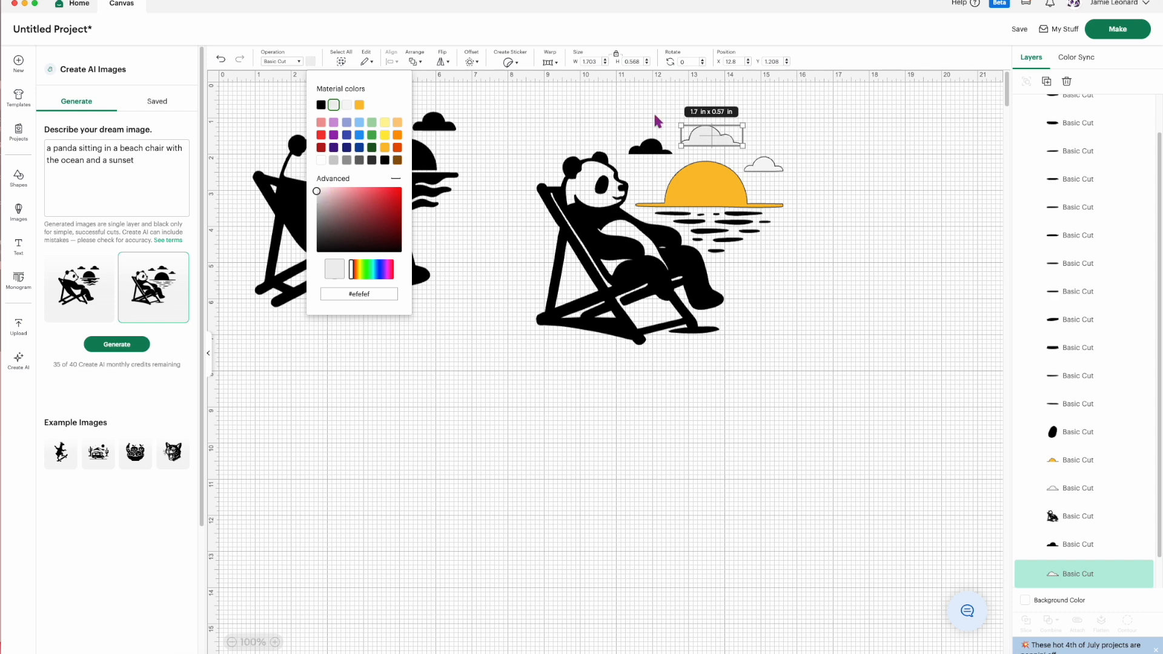
Recolor the cloud nearest the panda's head with the off-white material color already used for the small right-hand cloud
click(656, 153)
click(310, 61)
click(346, 105)
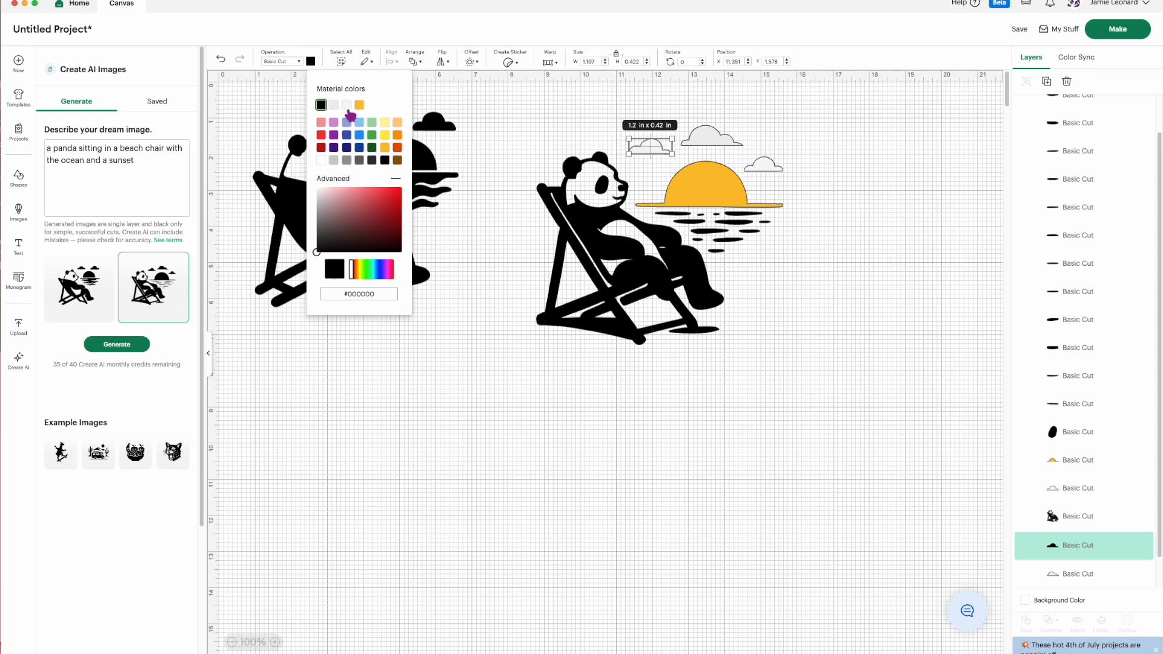
Recolor the cloud nearest the panda's head pale pinkish grey, #ebe4e4
click(317, 192)
drag(317, 192, 320, 193)
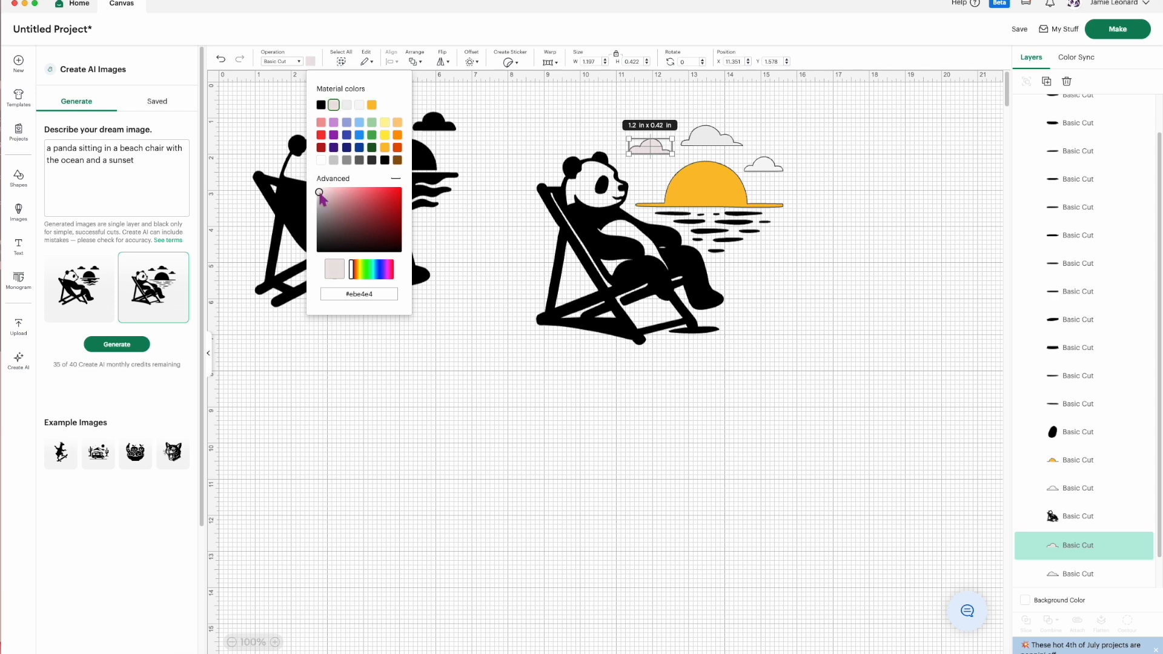
click(661, 383)
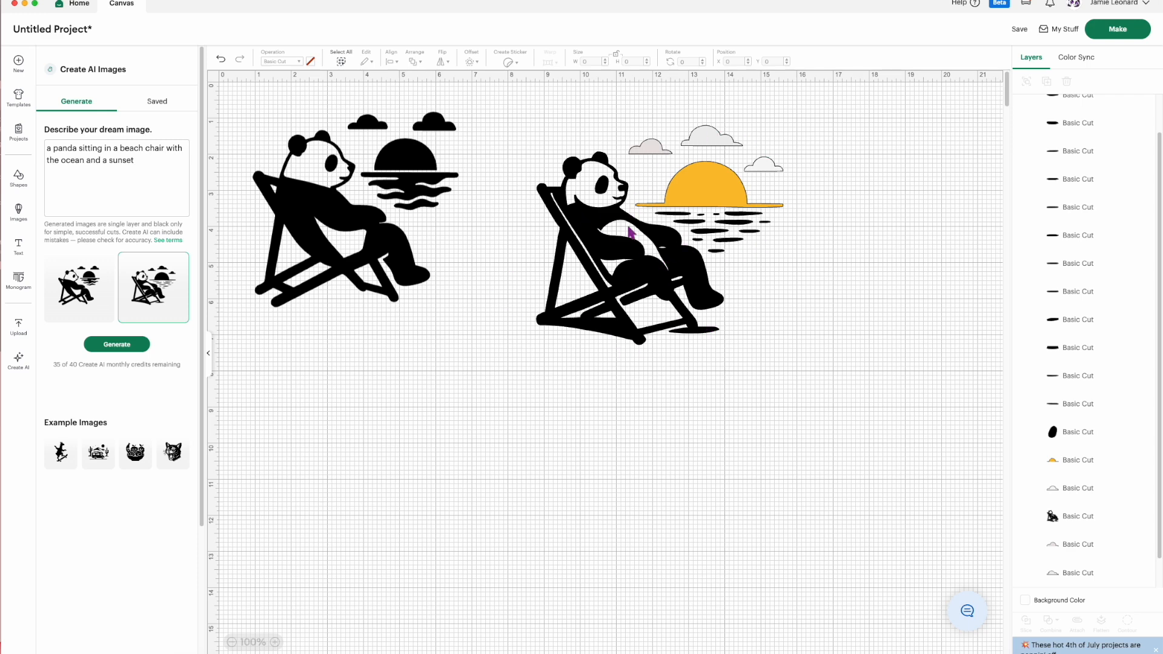
Generate AI images from the prompt "a boat on the water with sails and seagulls in the sky"
click(145, 165)
drag(145, 162, 36, 143)
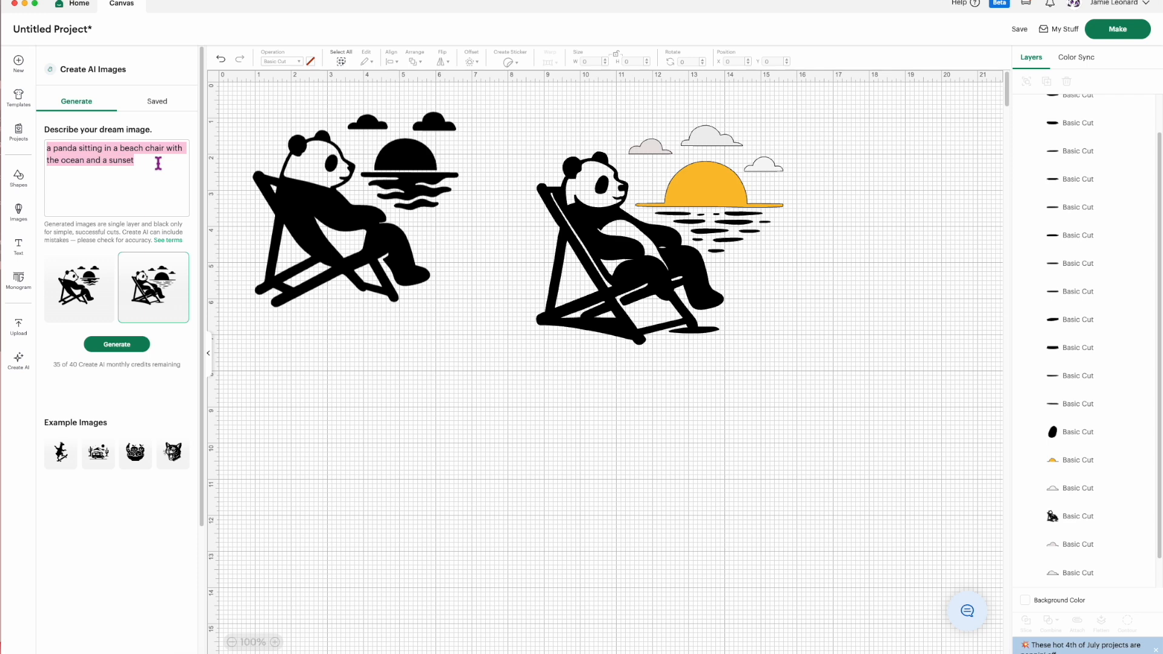
text(a)
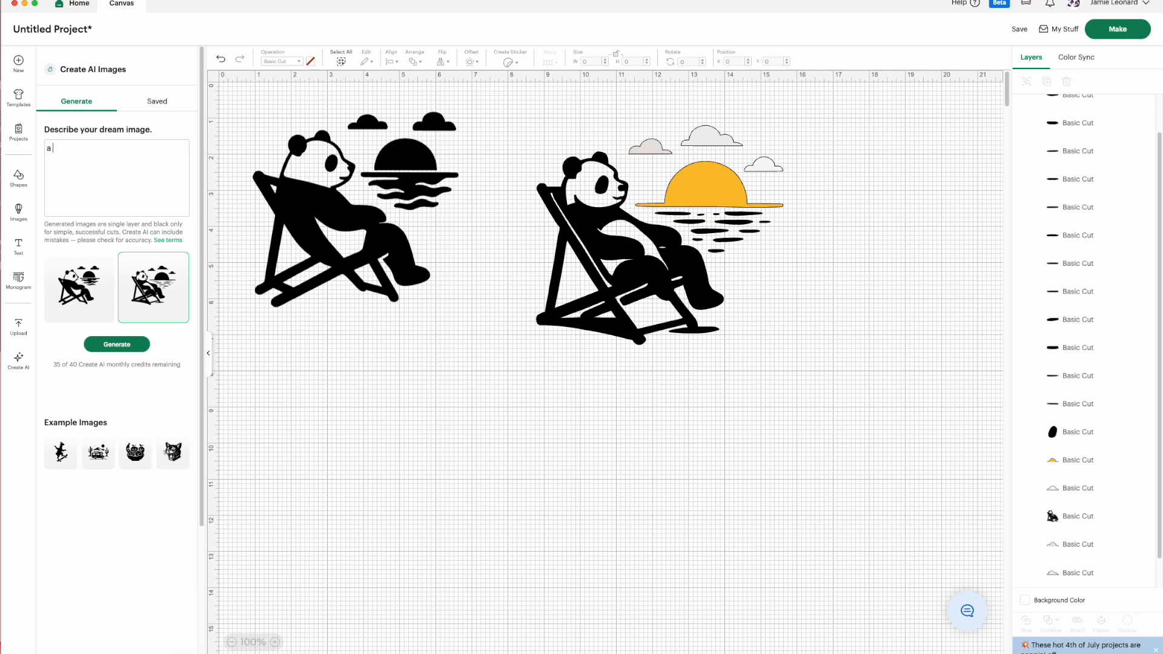
text( boat on the water with sails and seagulls in the sky)
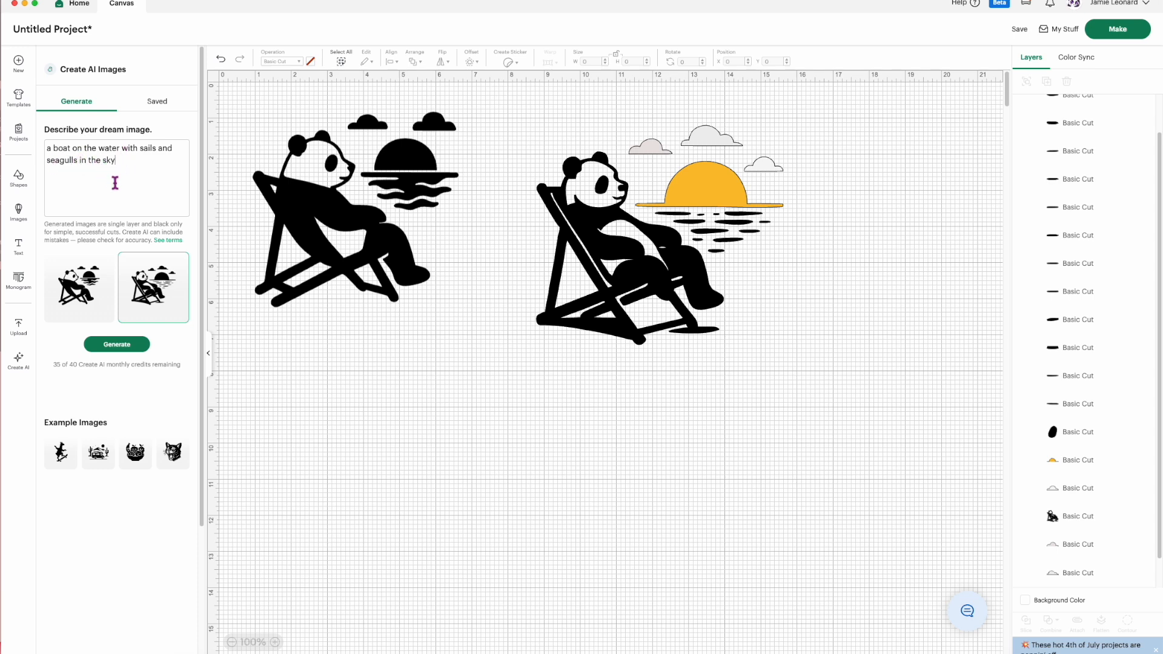
click(118, 344)
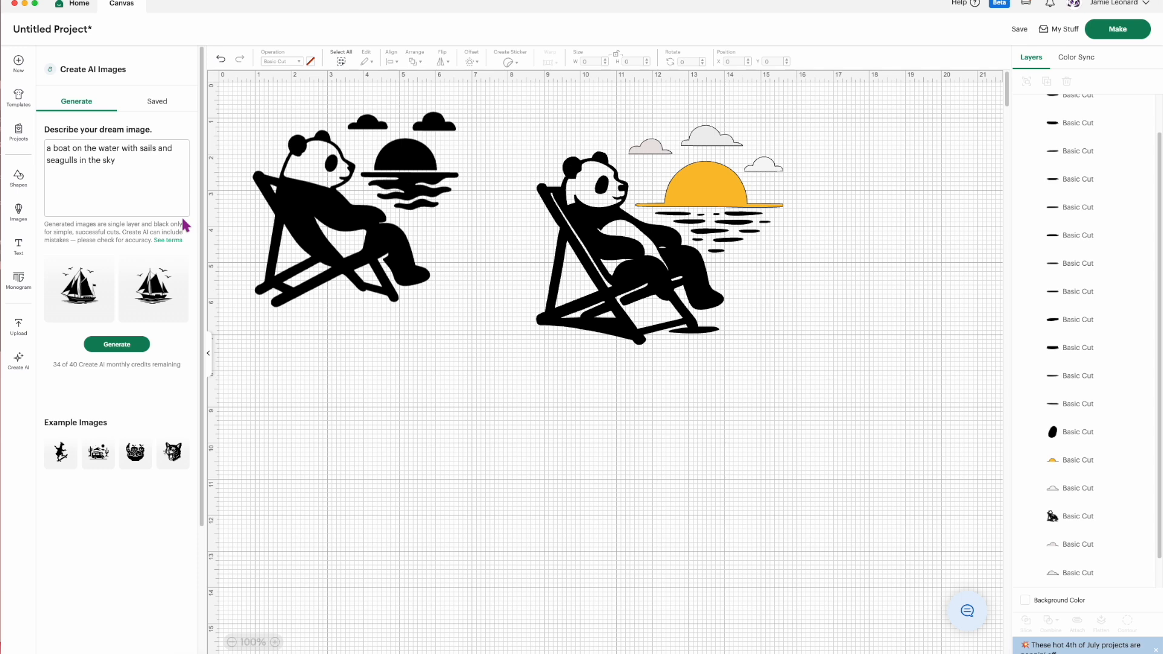
Add both generated boats to the canvas, moving the panda images aside and placing the second boat below the first
click(95, 309)
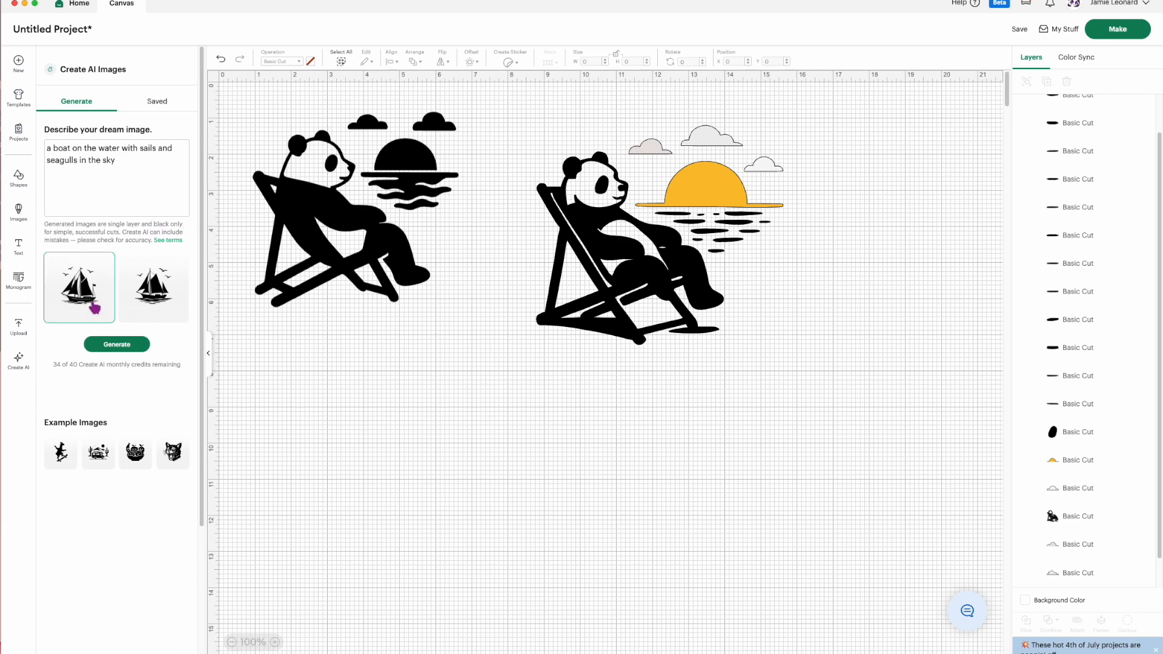
click(171, 308)
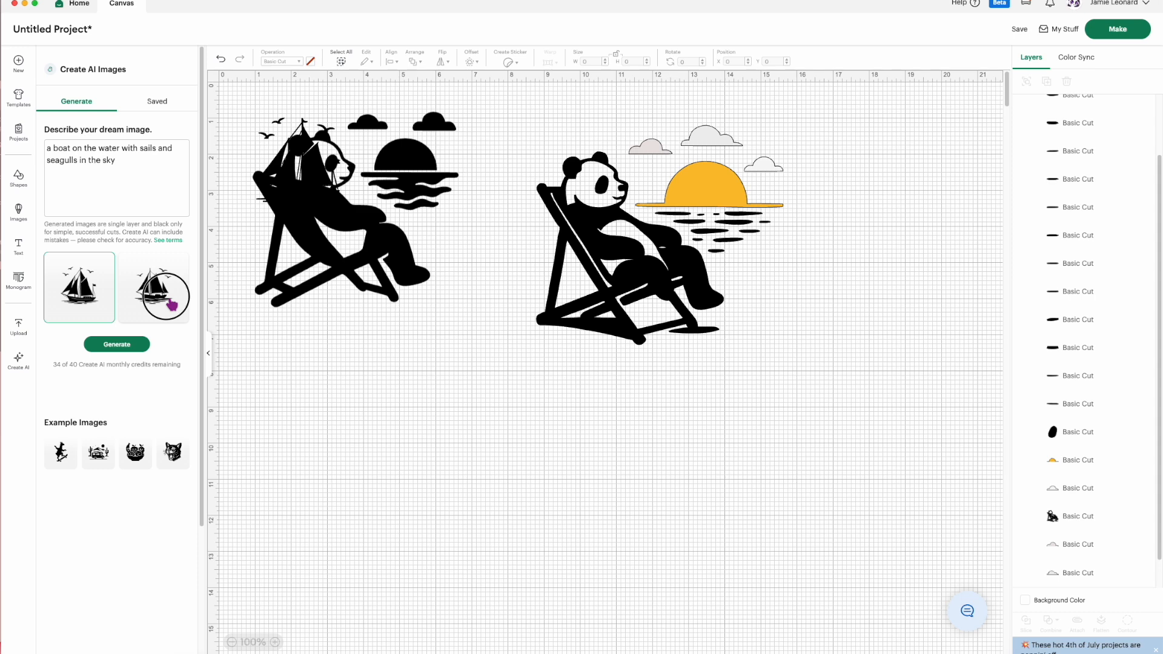
drag(364, 270, 907, 245)
drag(674, 274, 906, 273)
drag(317, 184, 491, 383)
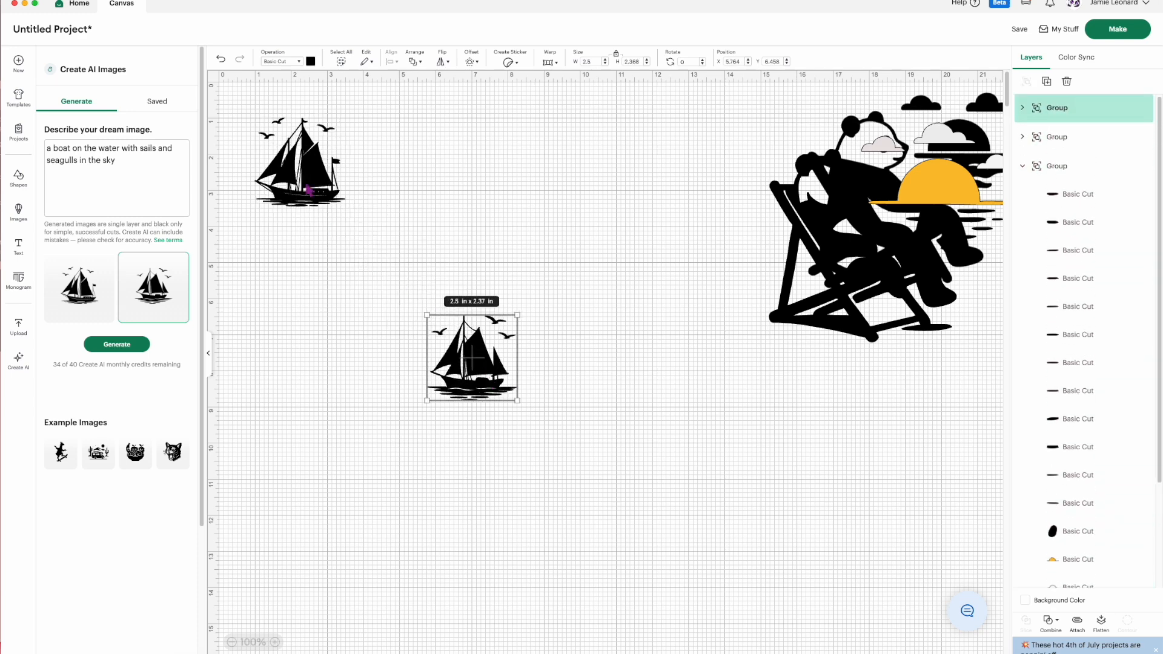
Enlarge the first boat to about 5.52 × 5.41 in and the second boat to about 7.3 × 6.91 in
click(306, 182)
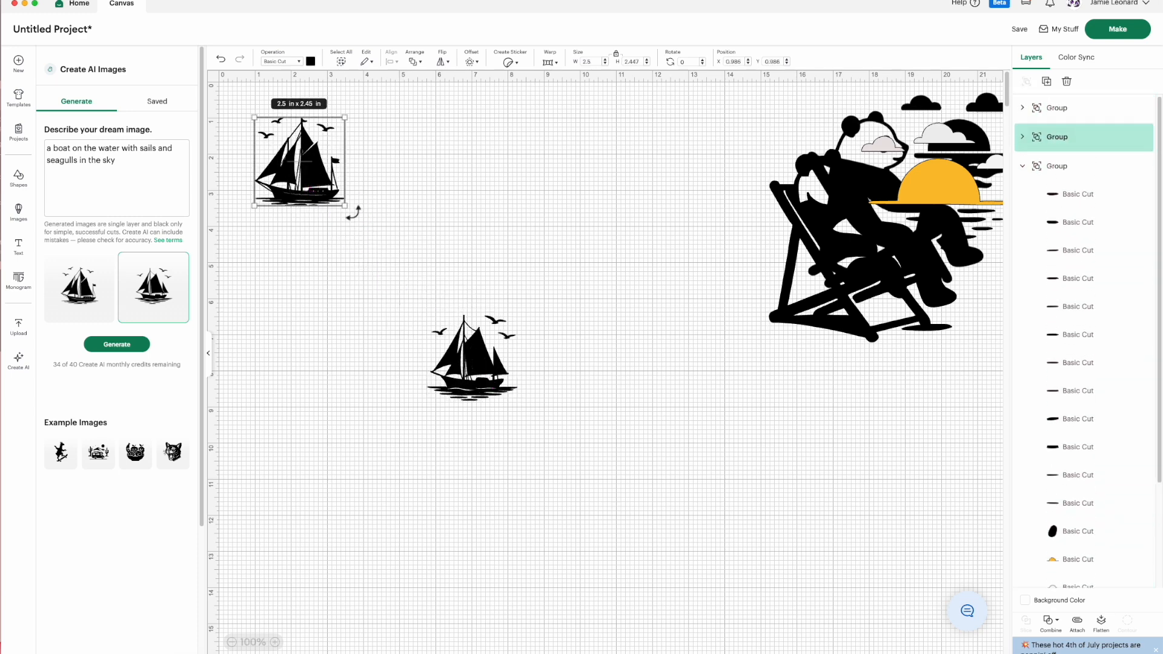
drag(351, 208, 464, 315)
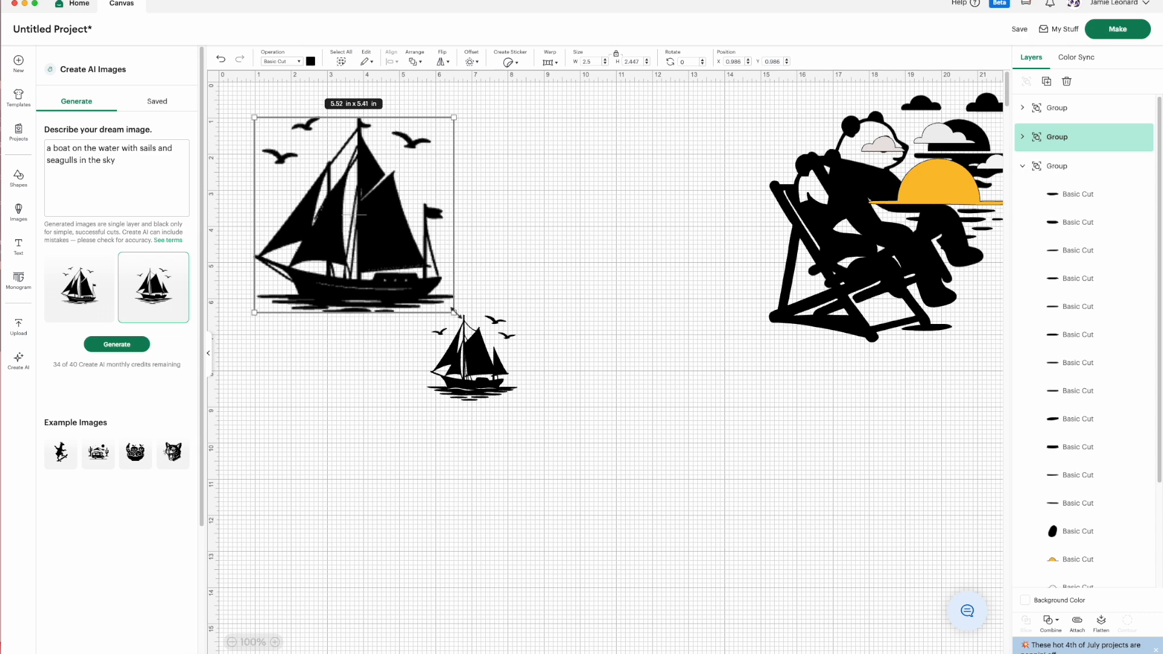
click(498, 397)
drag(518, 401, 690, 565)
Arrange the two boats side by side near the top of the canvas and shrink the second to about 6.35 × 6.01 in
drag(566, 509, 609, 302)
drag(388, 294, 374, 338)
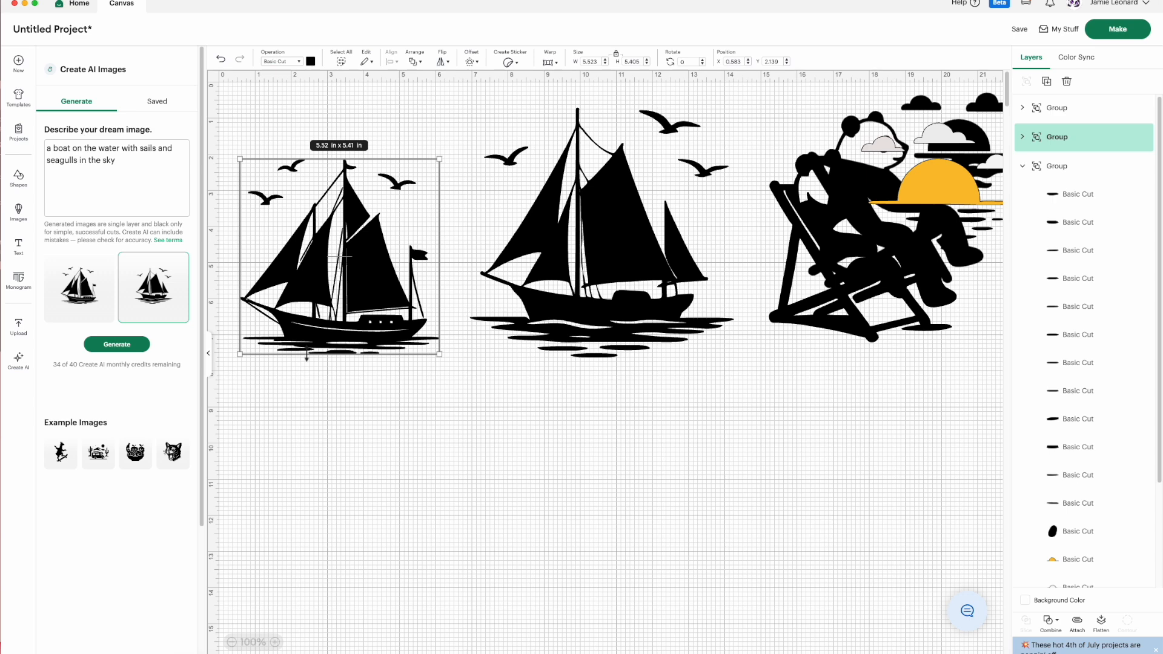
drag(360, 293, 384, 242)
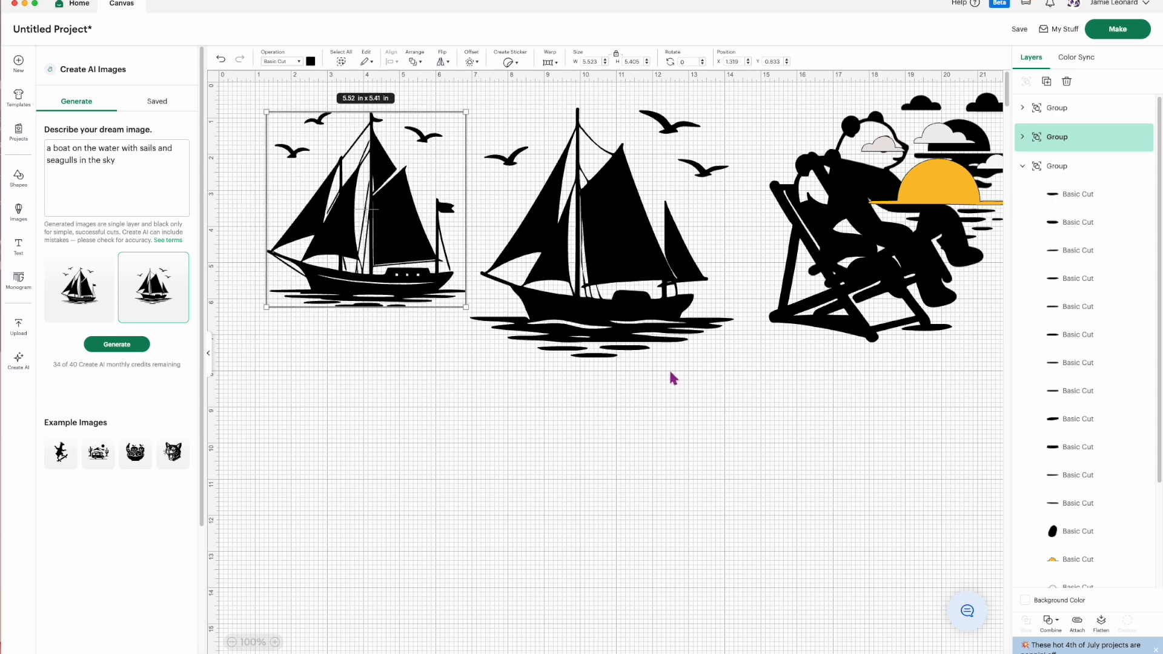
click(588, 314)
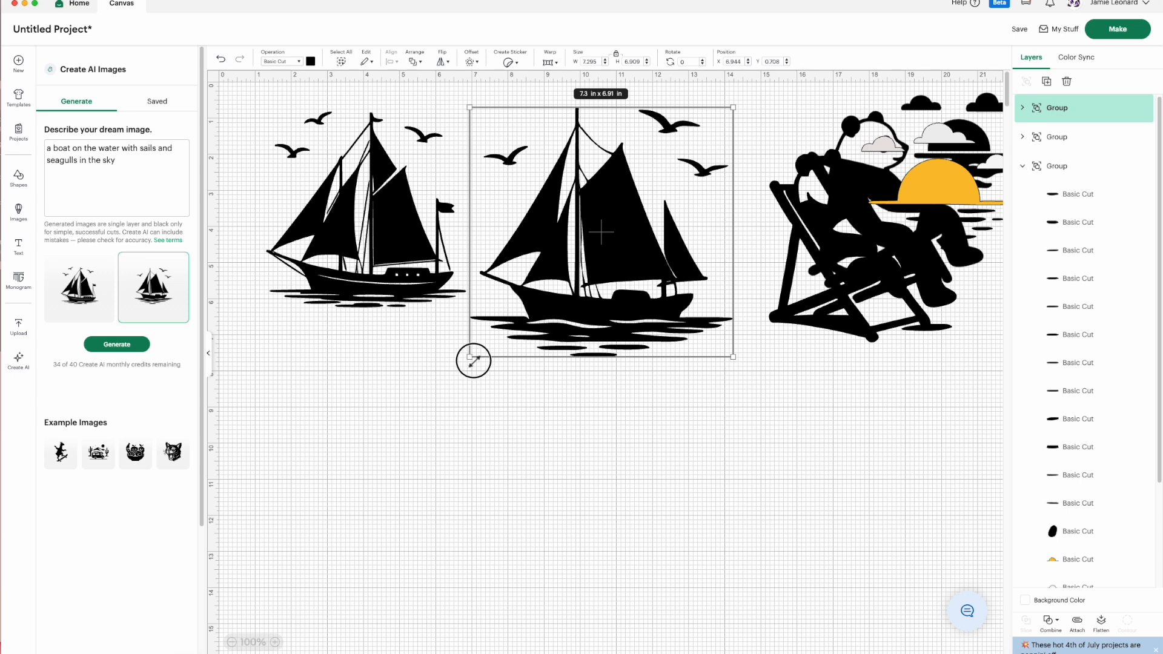
drag(474, 362, 504, 325)
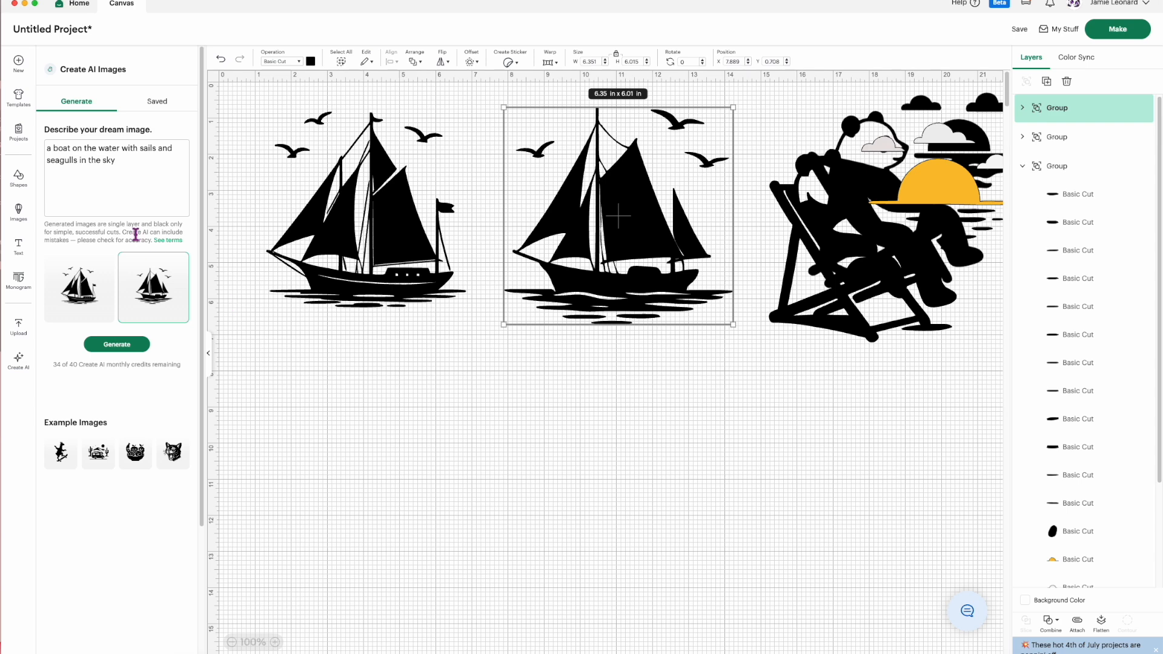
Try to generate AI images from the prompt "Mickey Mouse head"
drag(117, 160, 38, 153)
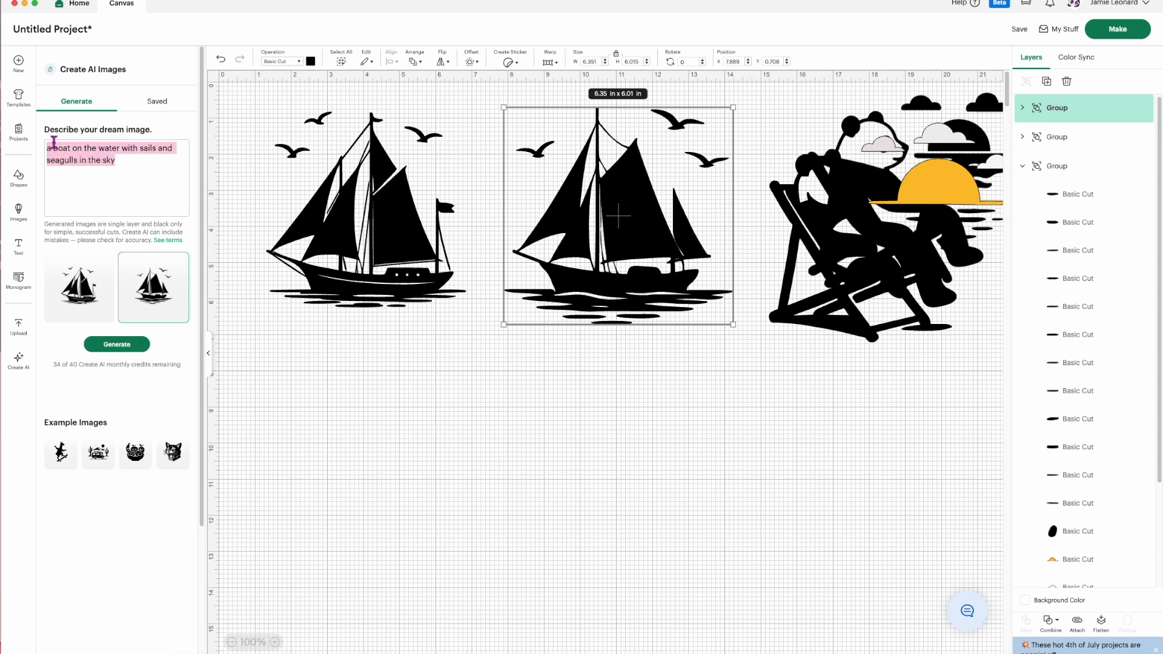
text(Micke)
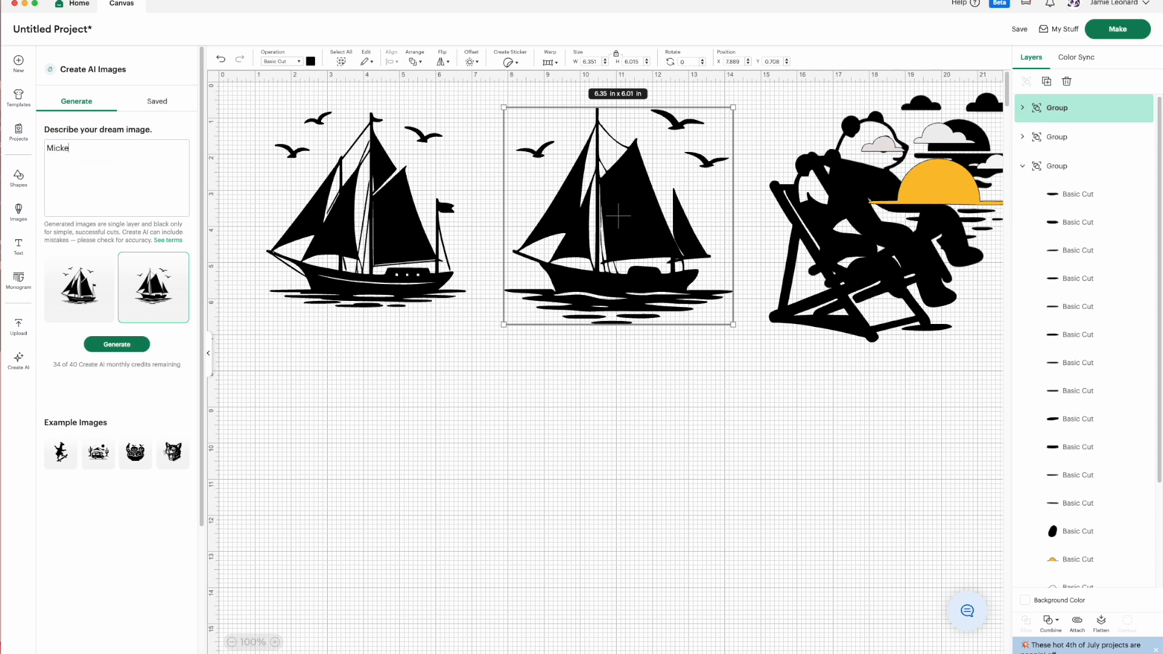
text(y Mouse head)
click(129, 347)
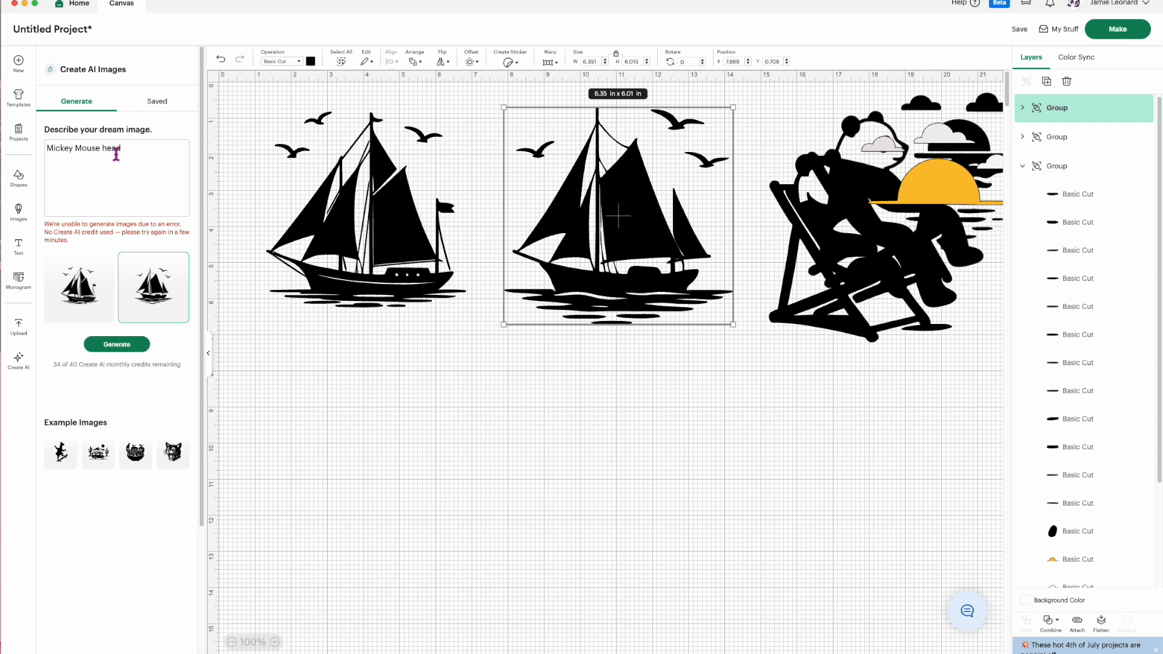
Generate AI images from the prompt "a frame with tiny hearts for a 5x7 photo"
drag(121, 147, 52, 148)
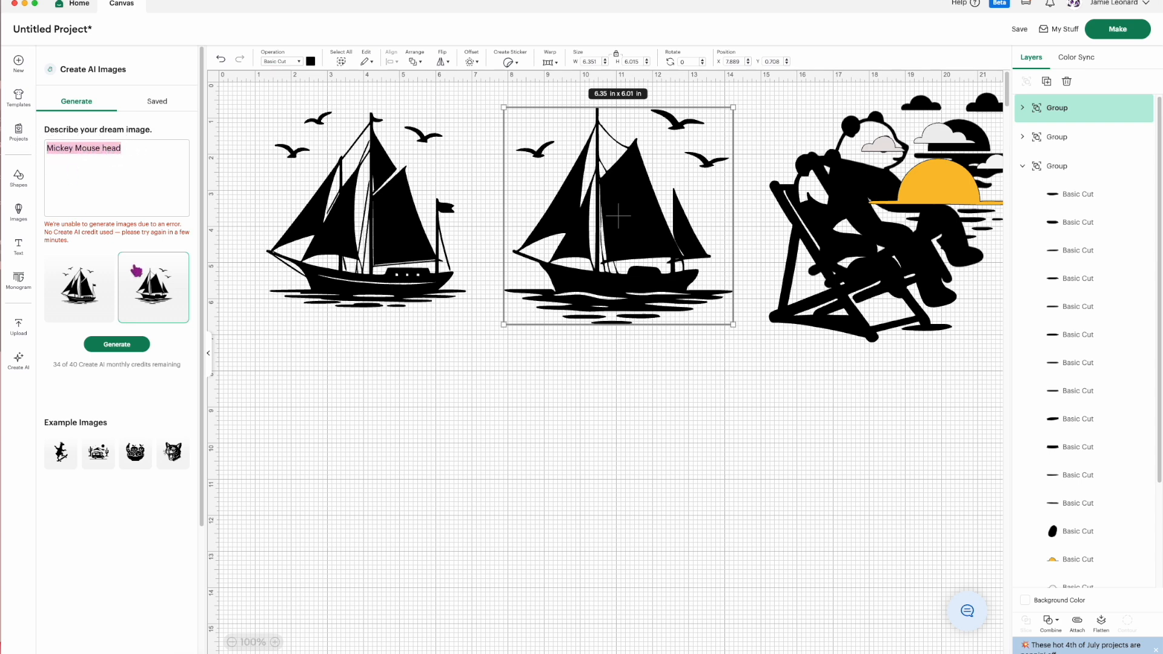
text(a f)
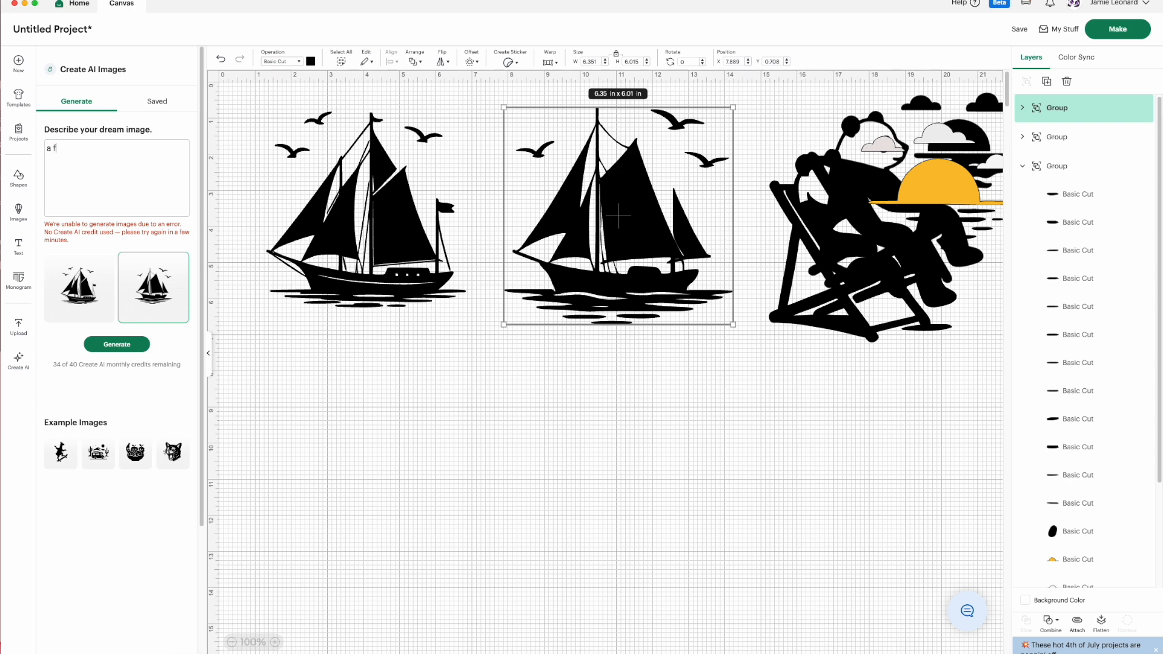
text(rame with tiny hearts for a 5x7 photo)
click(117, 346)
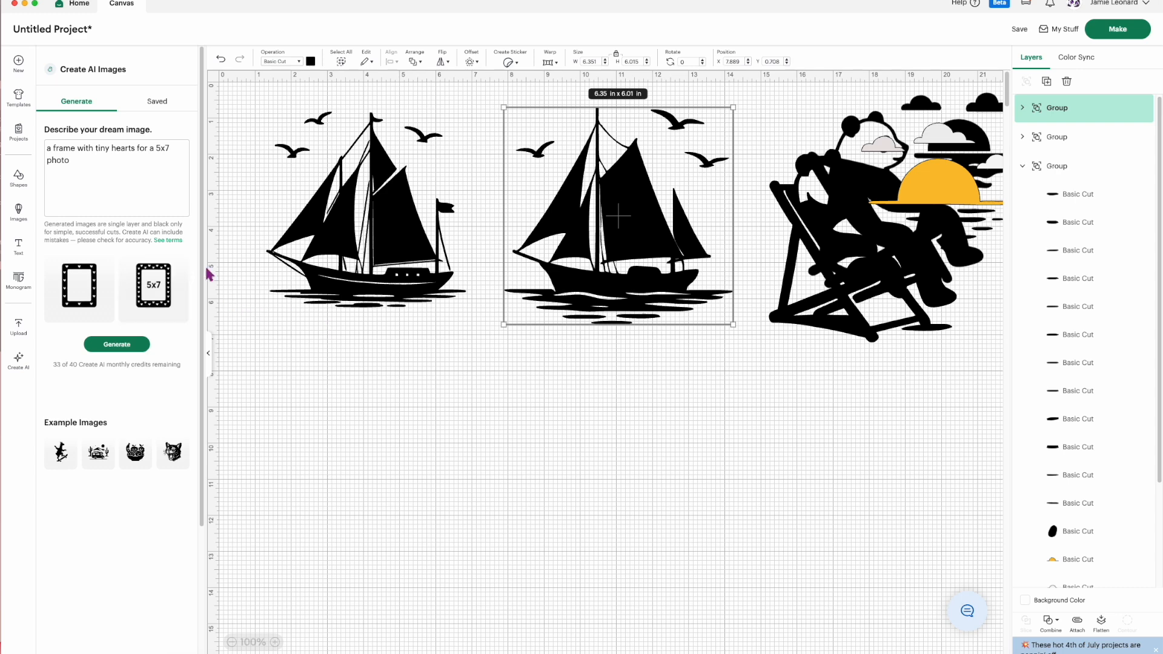
Add the heart frame without text, place it below the first boat and enlarge it to about 5.61 × 7.08 in
click(85, 303)
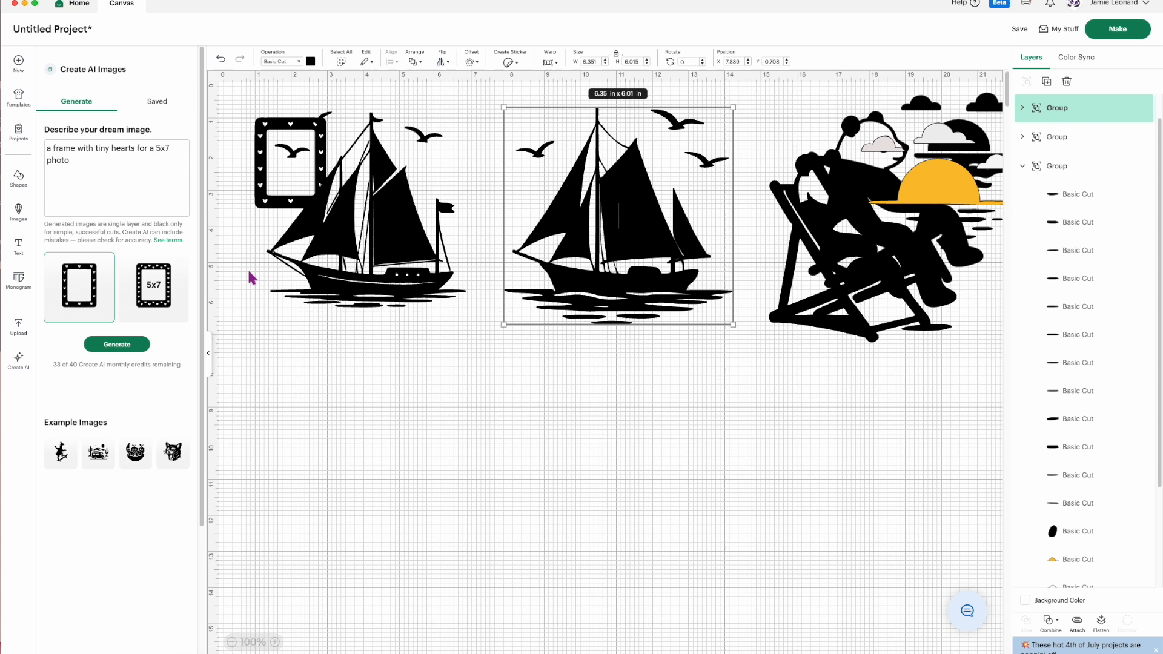
drag(276, 210, 282, 453)
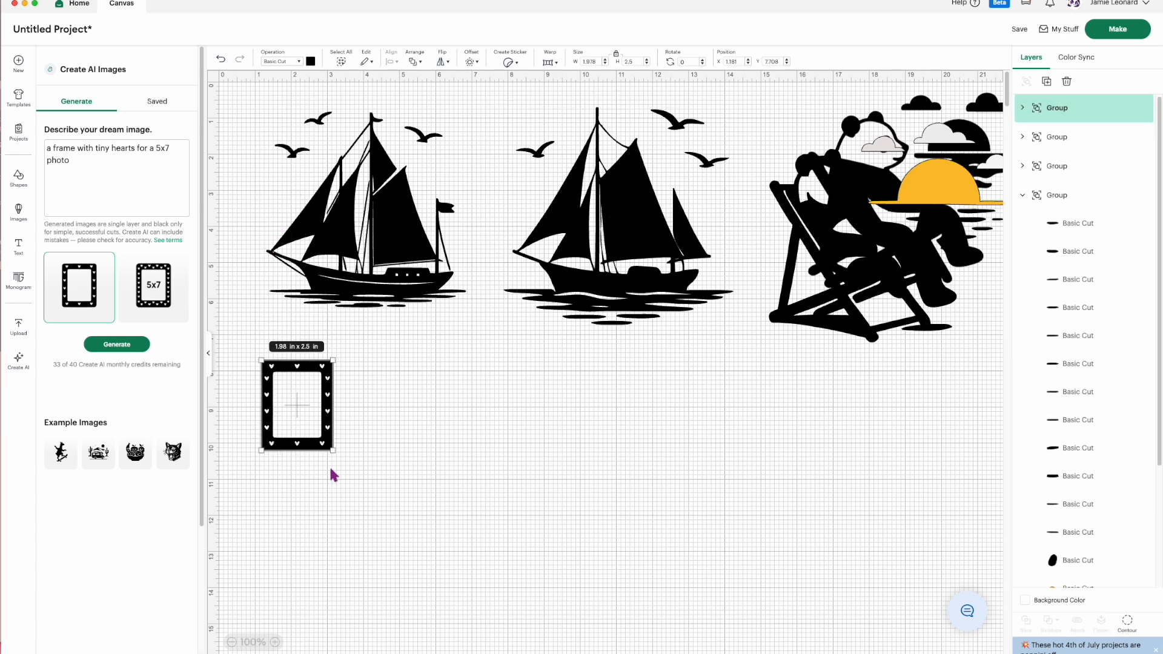
drag(343, 475, 464, 616)
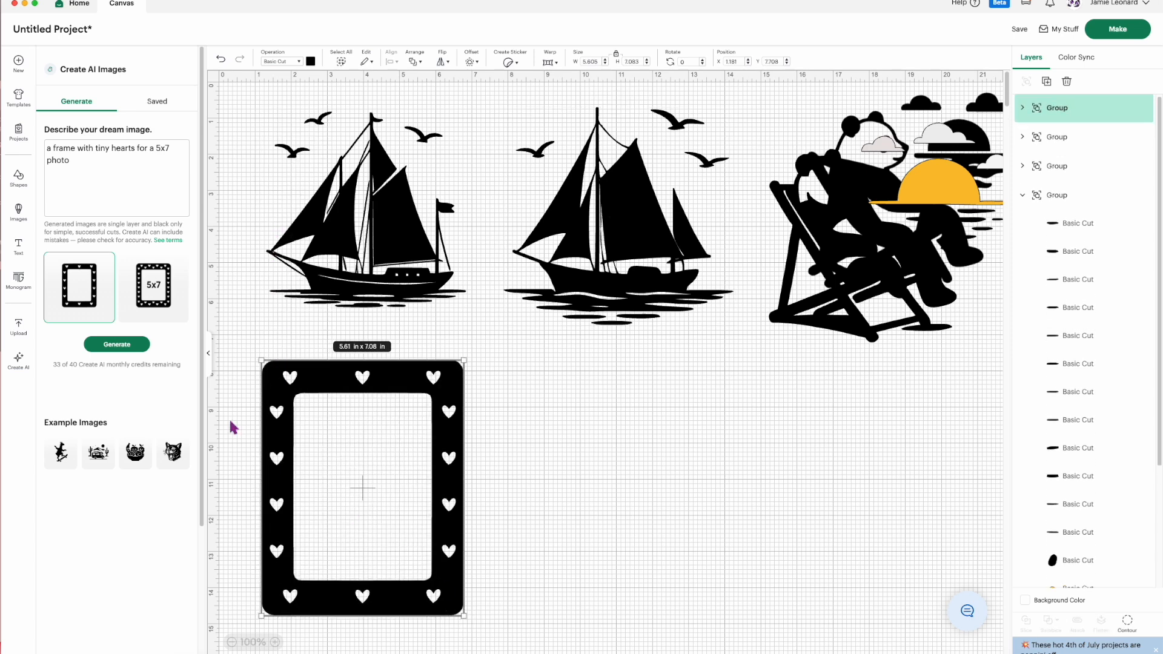
Add the heart frame containing the 5x7 text, enlarge it to about 6.27 × 7.93 in and place it beside the plain frame
click(154, 297)
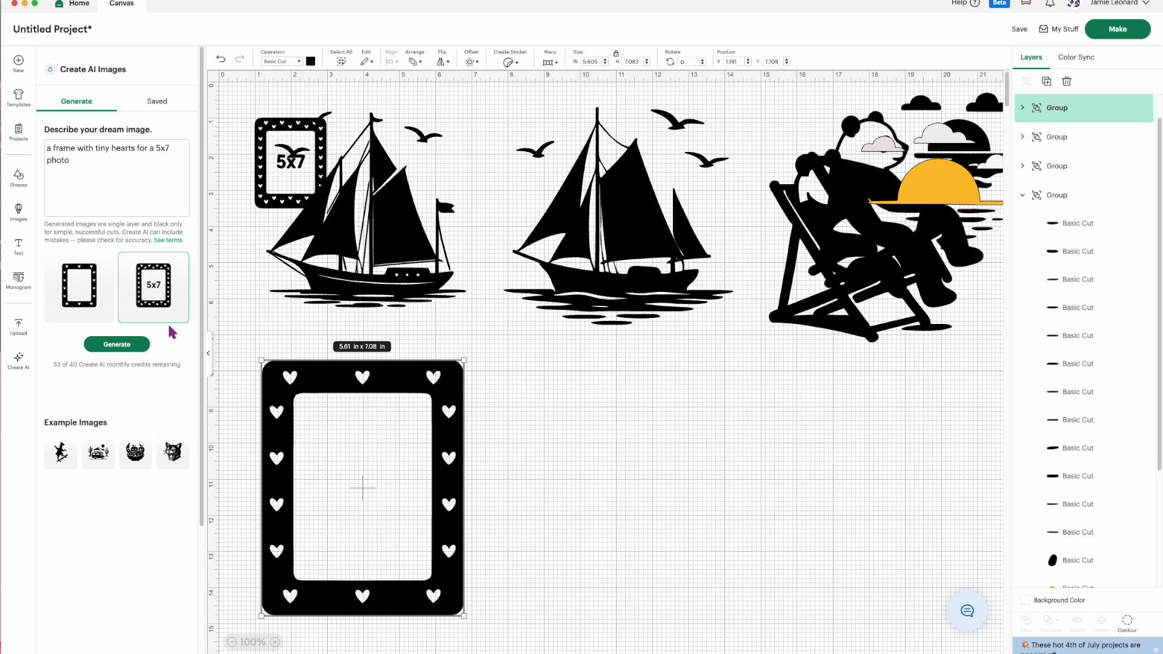
drag(286, 170, 562, 404)
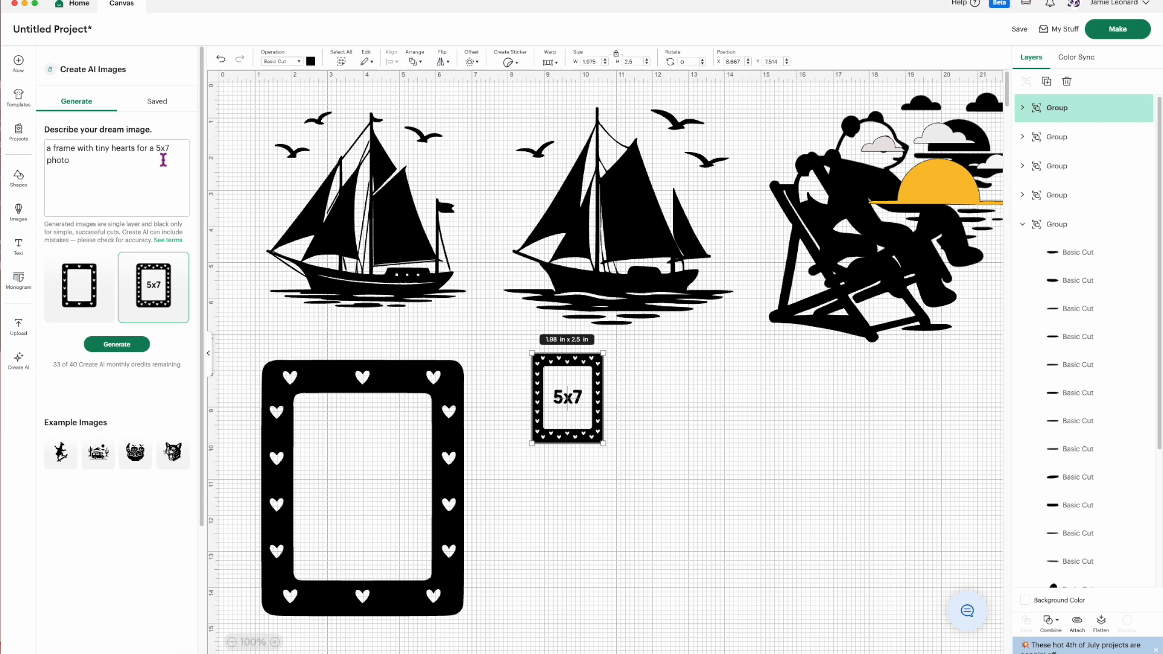
drag(604, 444, 765, 624)
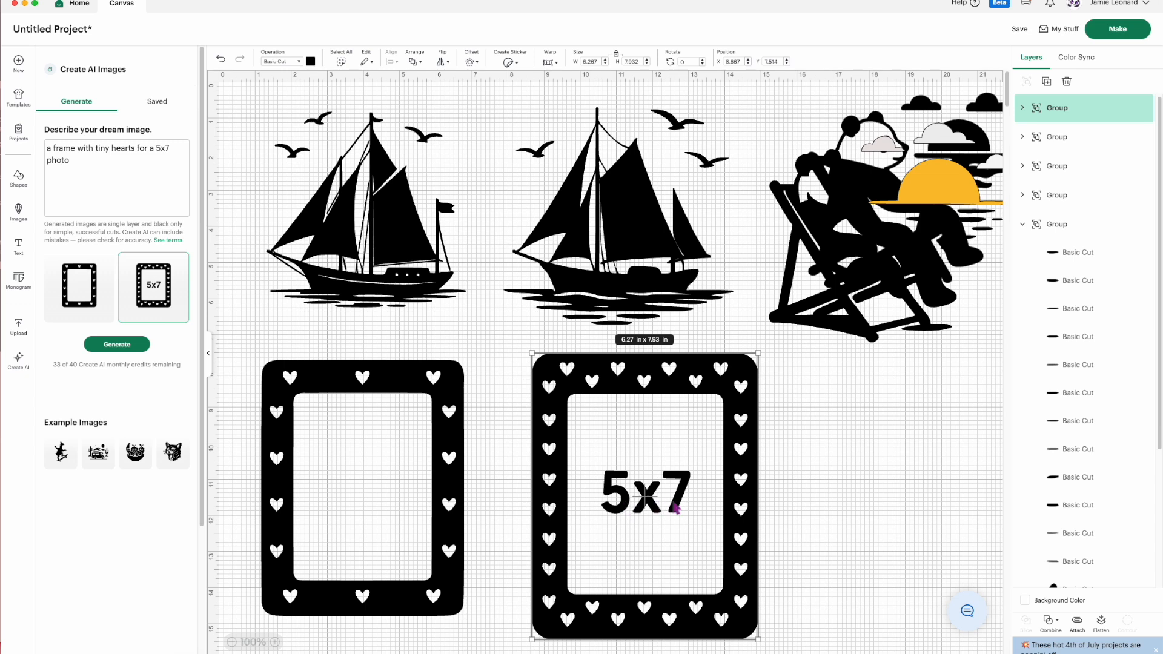
drag(745, 516, 707, 503)
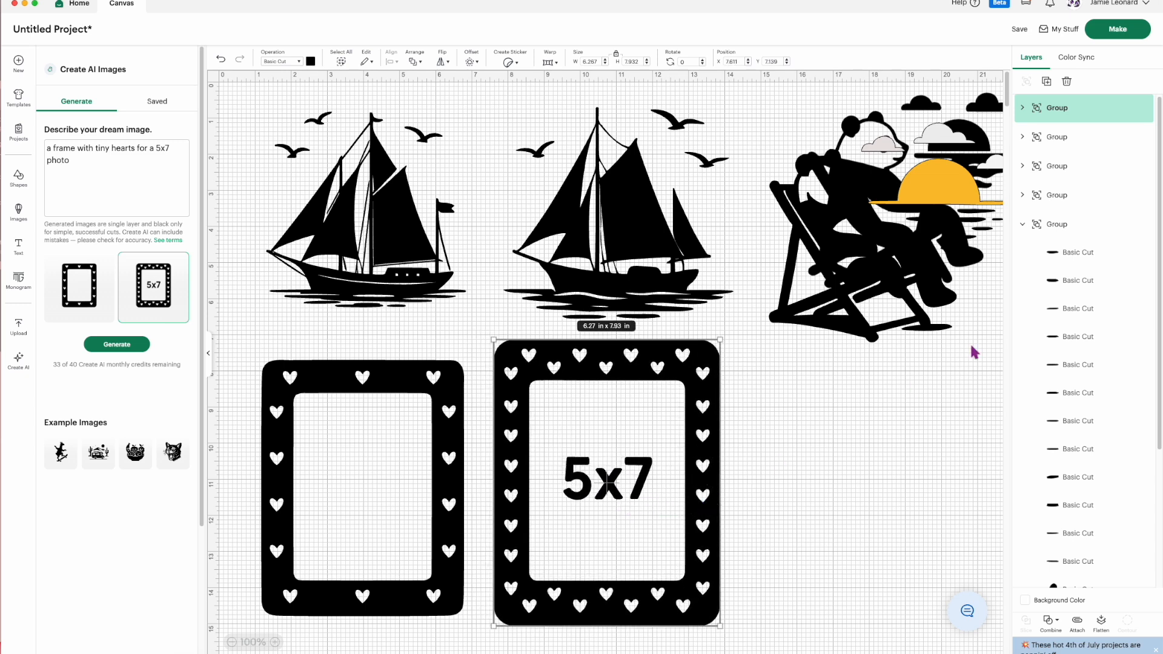
Detach the layers inside the group of the heart frame containing the 5x7 text
click(1044, 136)
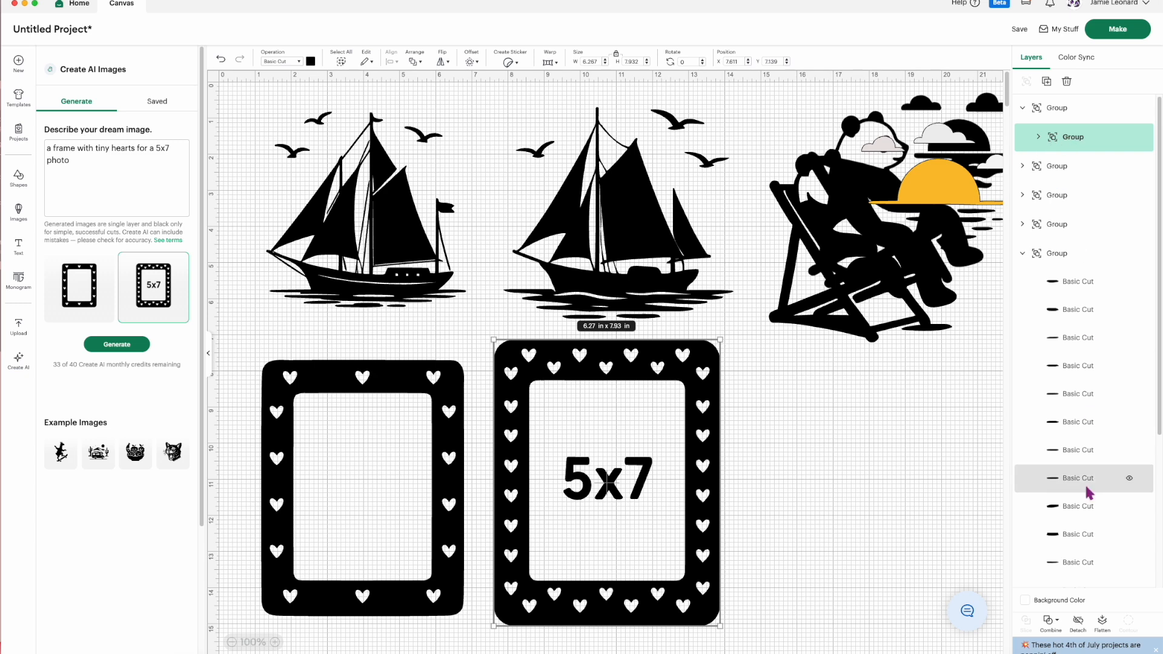
click(1078, 621)
click(884, 548)
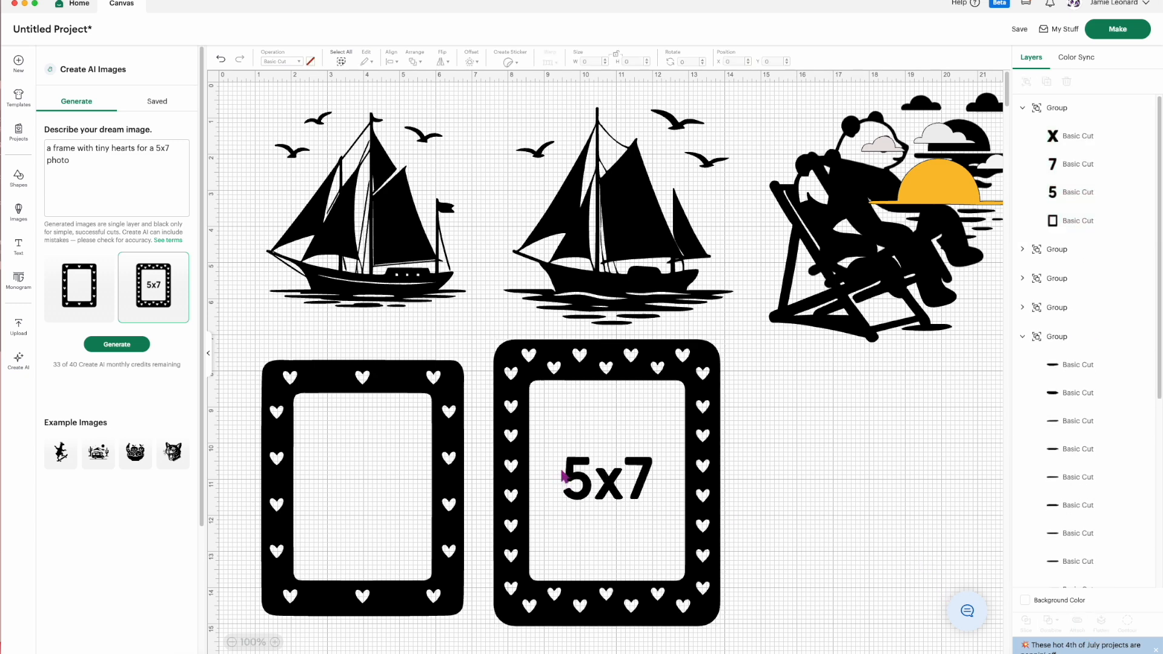
Delete the digit 5 layer from inside the second heart frame
click(585, 489)
click(872, 483)
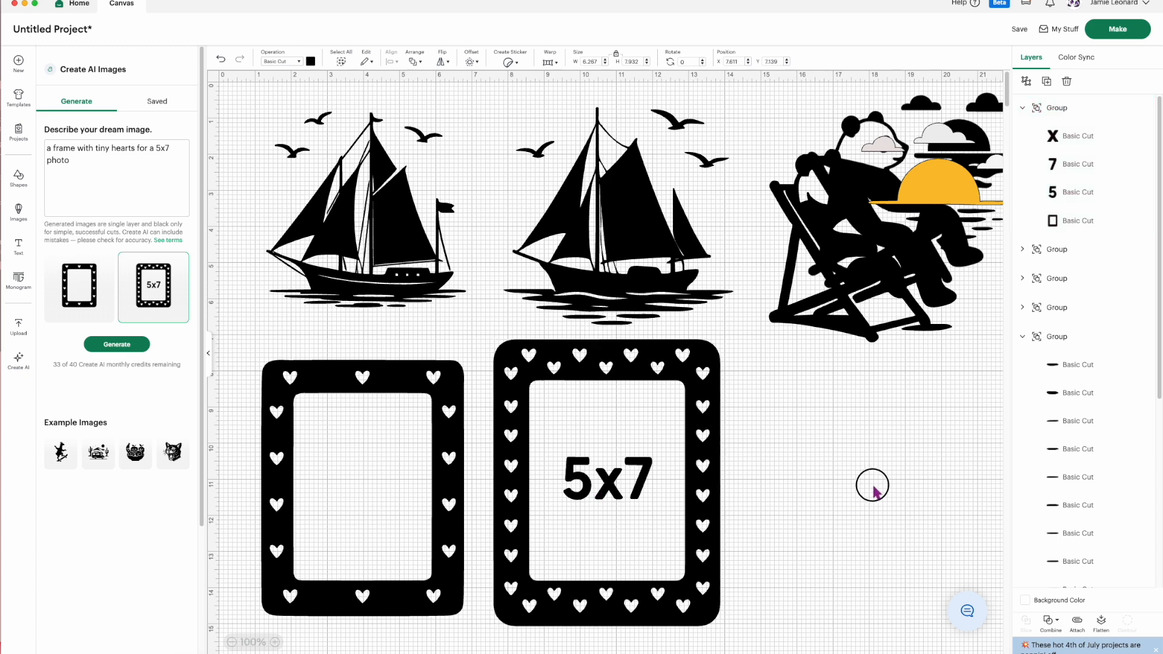
click(1078, 201)
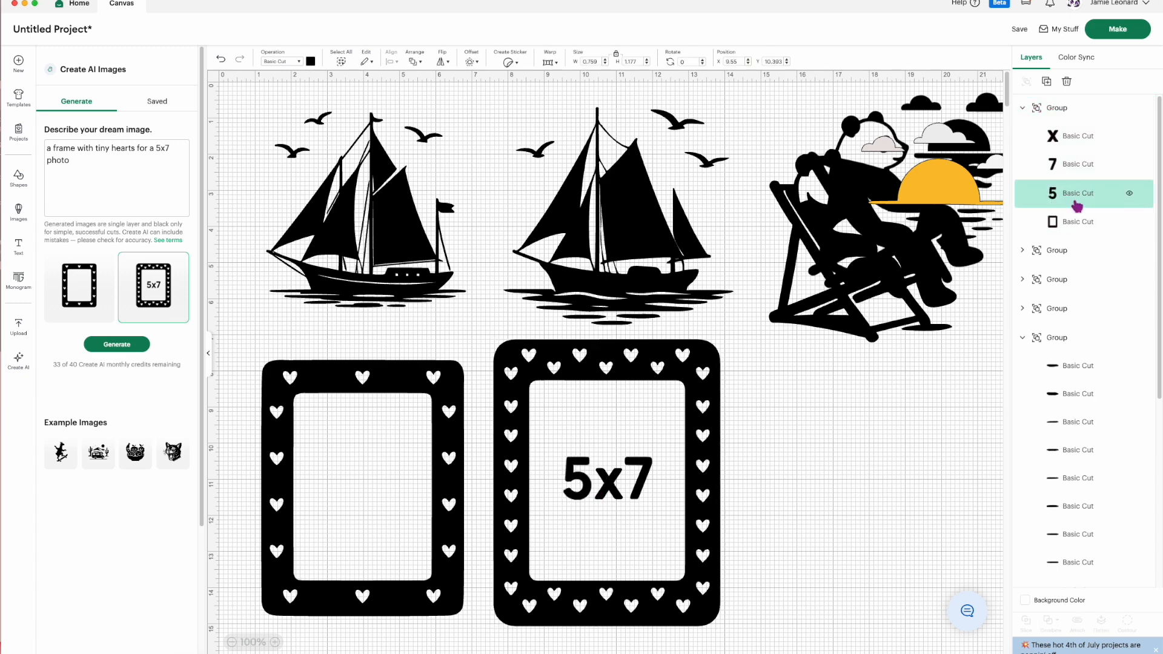
key(Delete)
click(1087, 206)
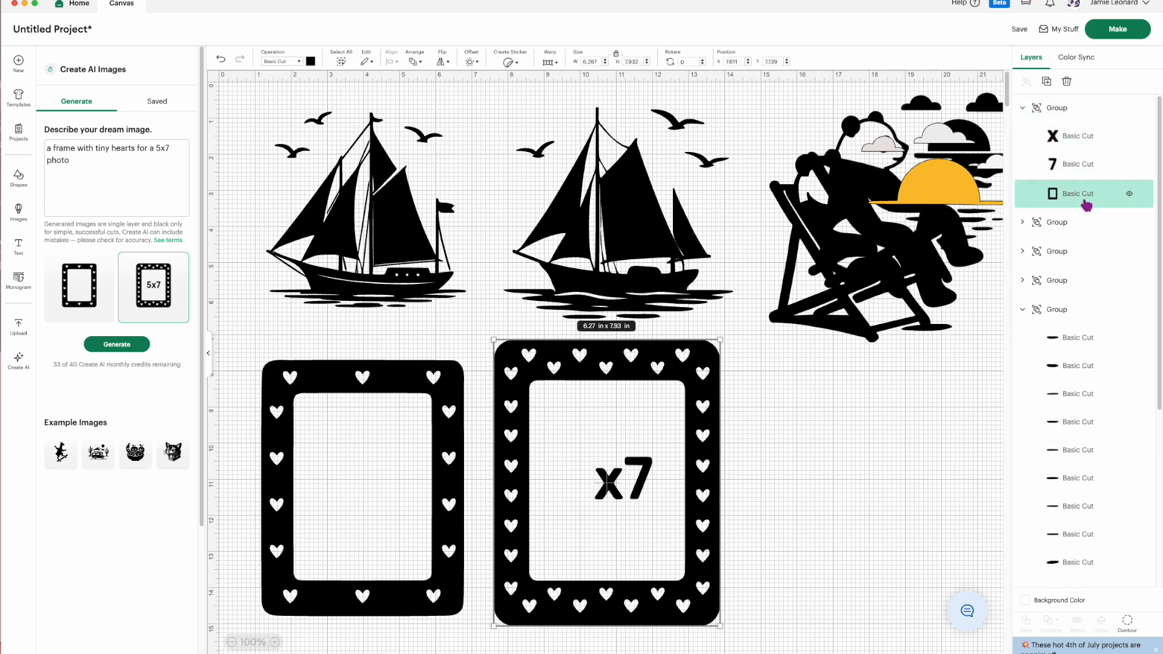
key(Delete)
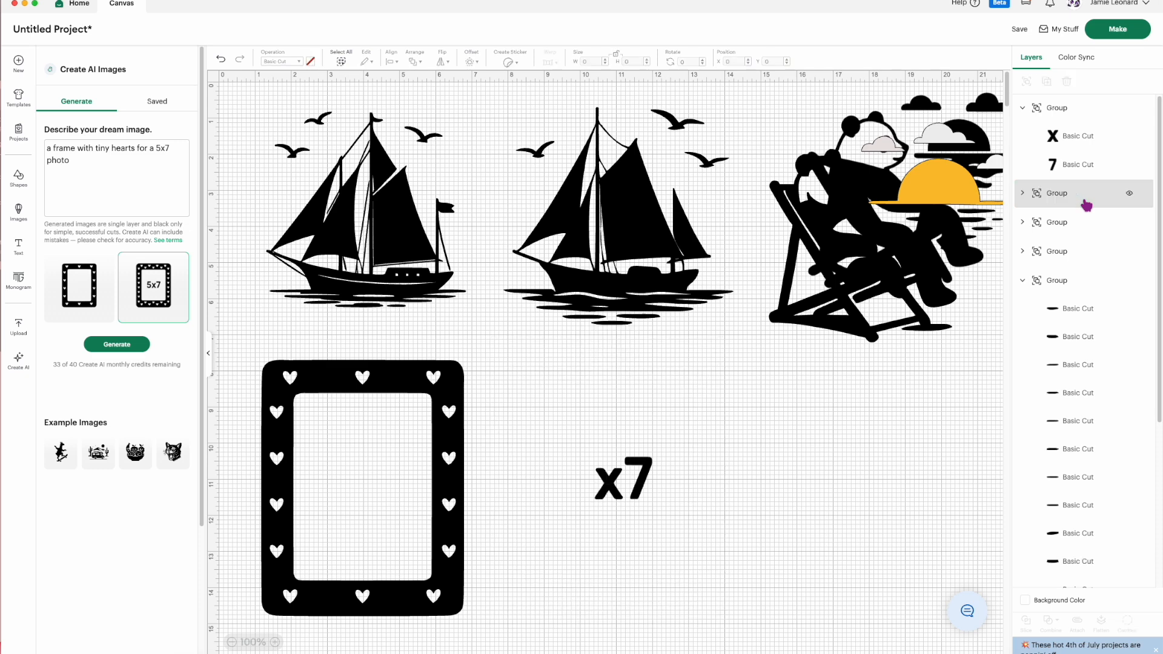
click(221, 60)
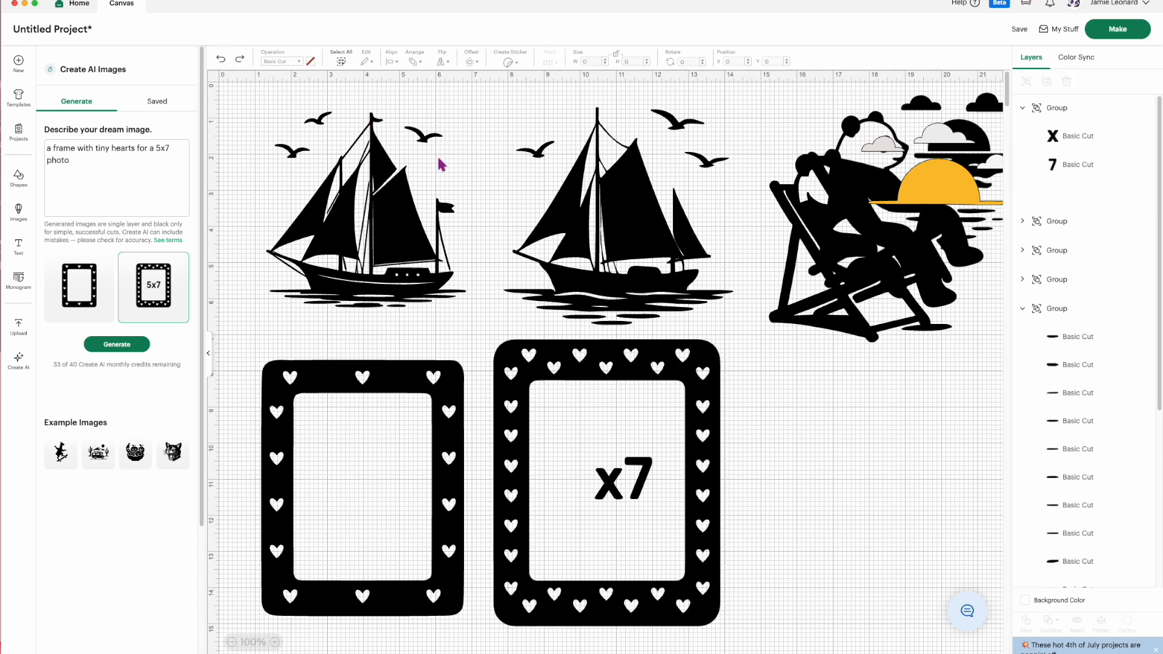
Delete the digit 7 and letter x layers from inside the second heart frame
click(1067, 165)
key(Delete)
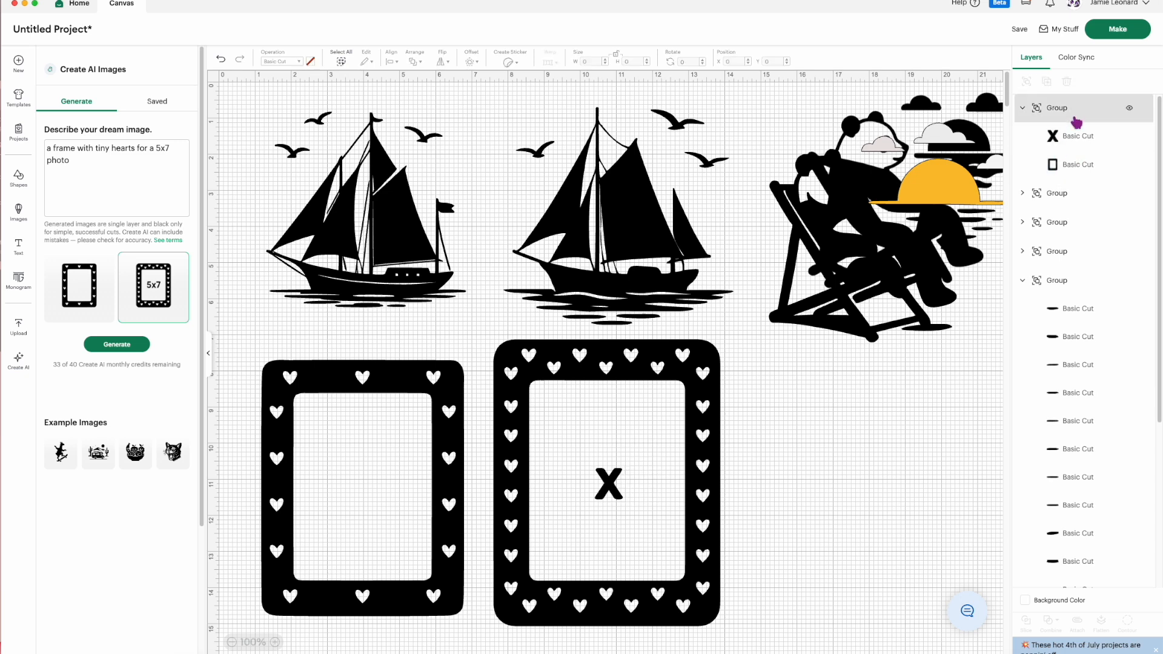
click(1070, 135)
key(Delete)
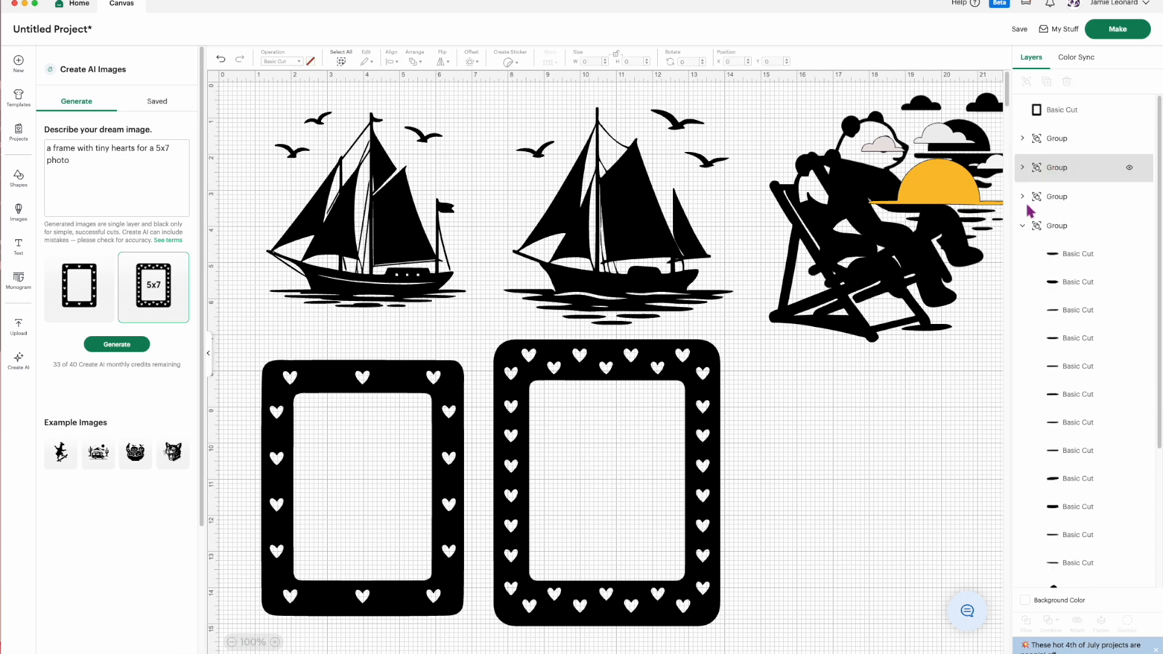
Shrink the second heart frame slightly and move the first heart frame to its other side, under the panda scene
drag(714, 591, 631, 592)
drag(427, 595, 867, 589)
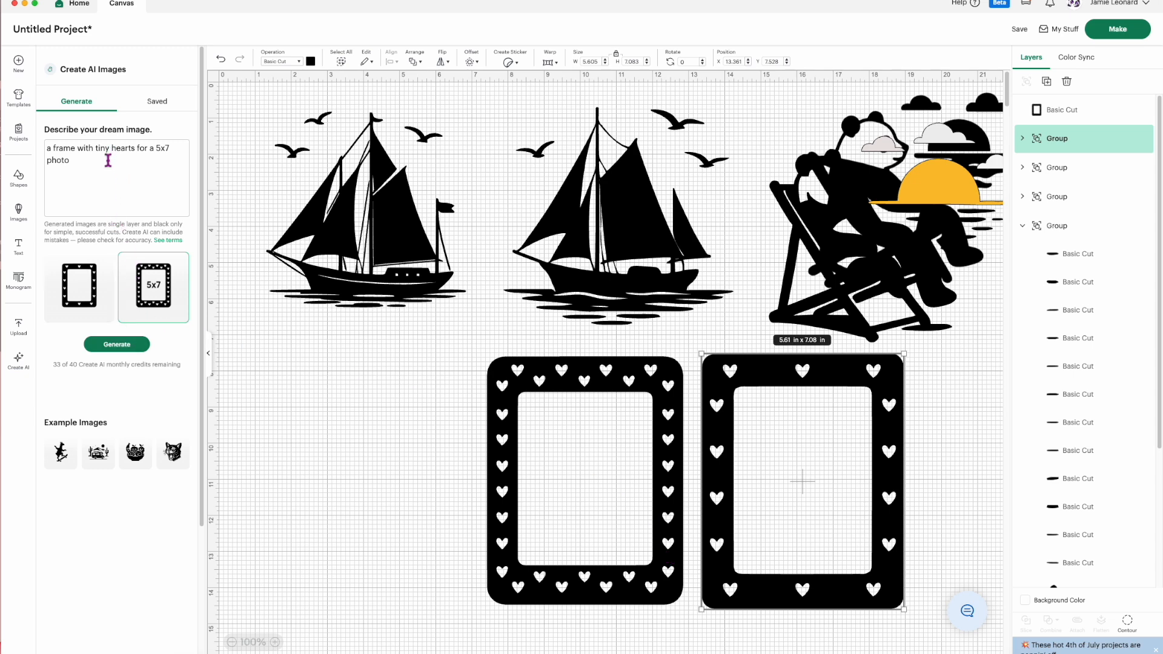
Generate AI images from the prompt "a bear holding a bowl of fruit"
drag(73, 161, 34, 151)
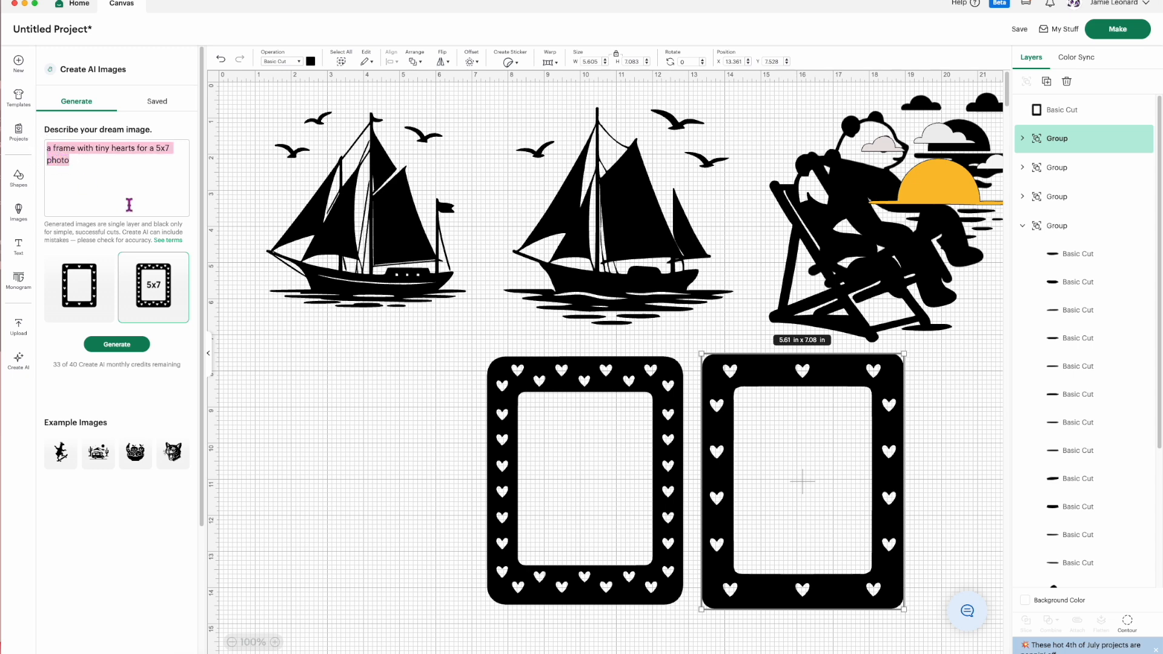
text(a bear)
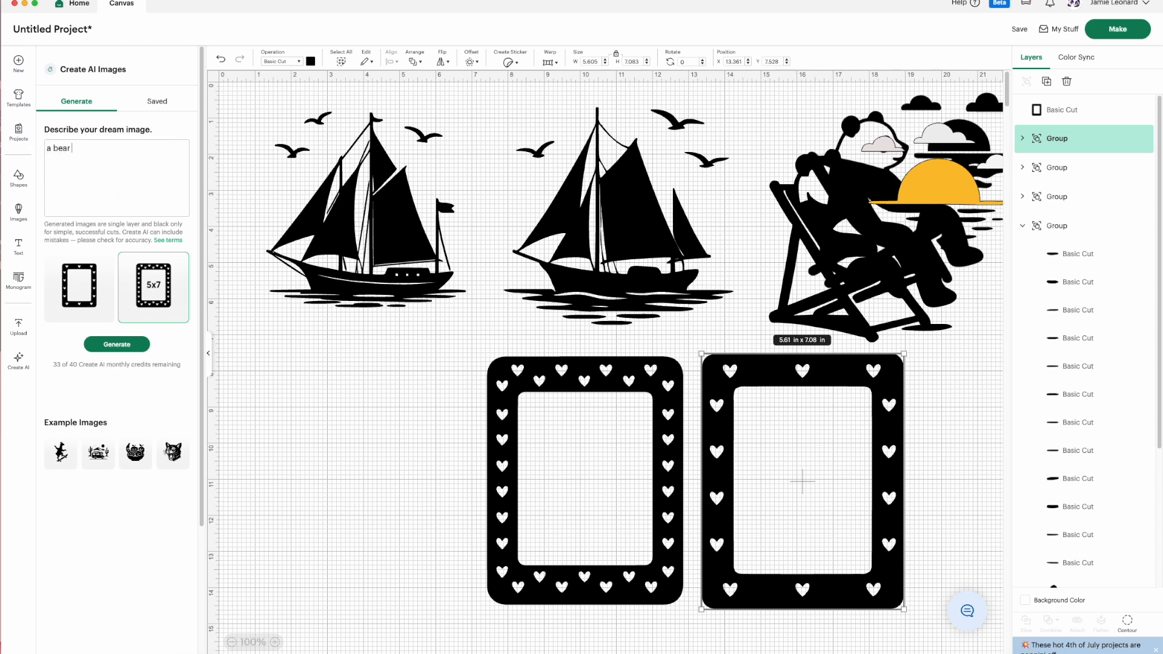
text( holding a bowl of fruit)
key(Return)
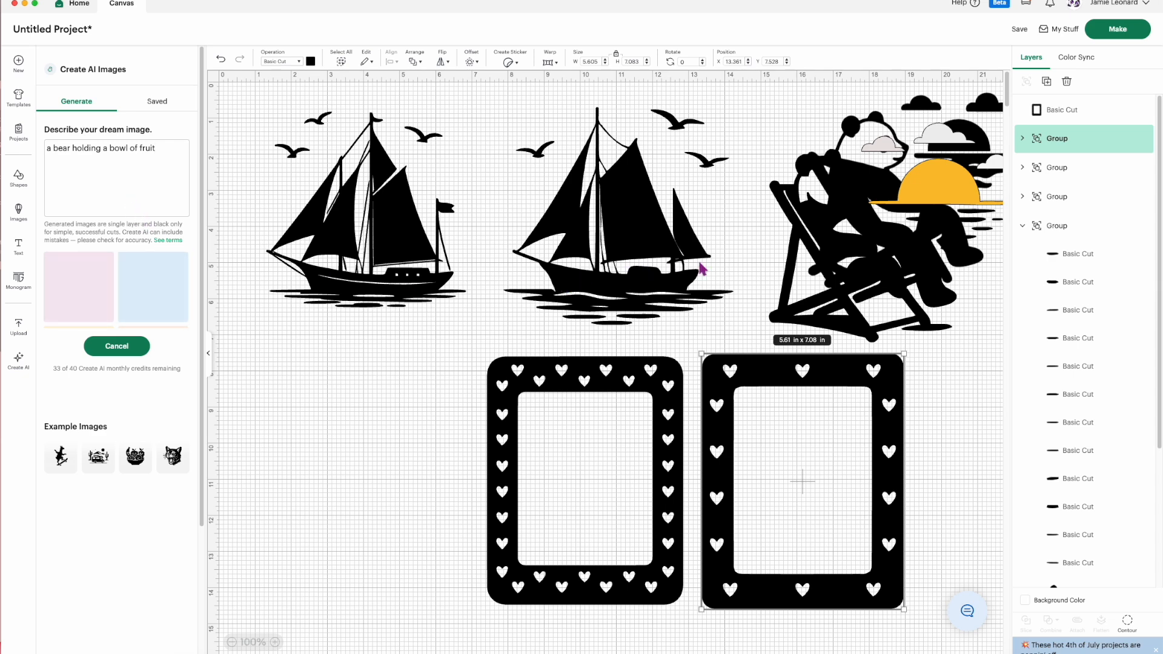
Delete the panda beach scene from the canvas
click(840, 237)
click(844, 228)
key(Delete)
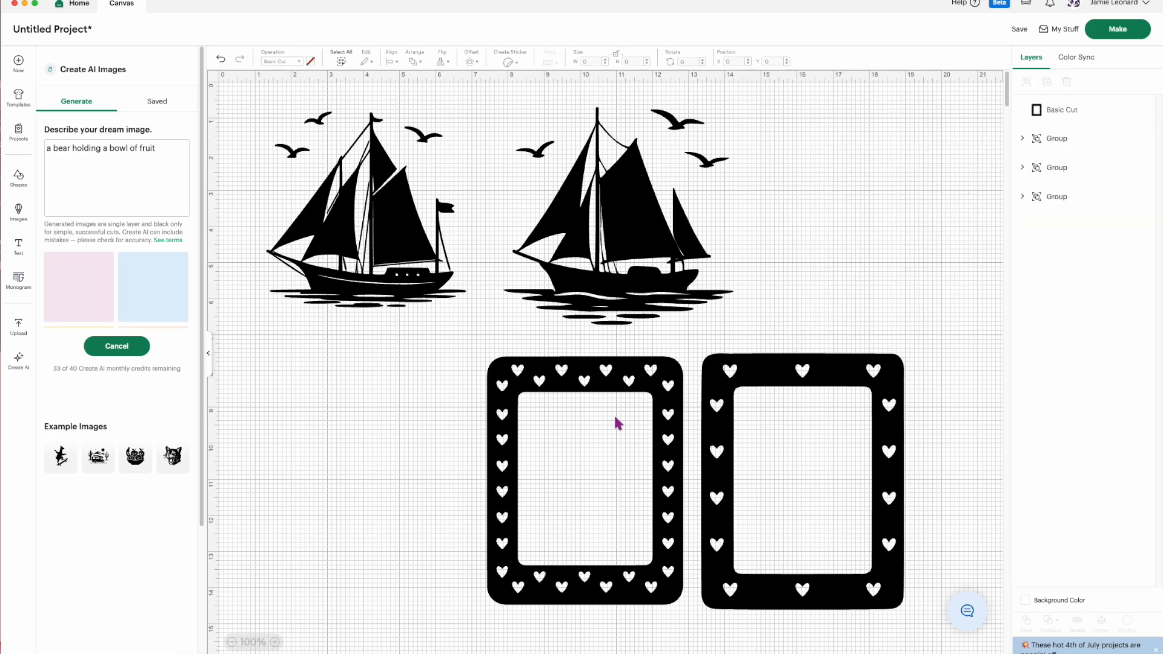
Move the frame with the denser hearts beside the second sailboat and delete the other heart frame
drag(665, 408, 957, 133)
drag(842, 381, 878, 418)
key(Delete)
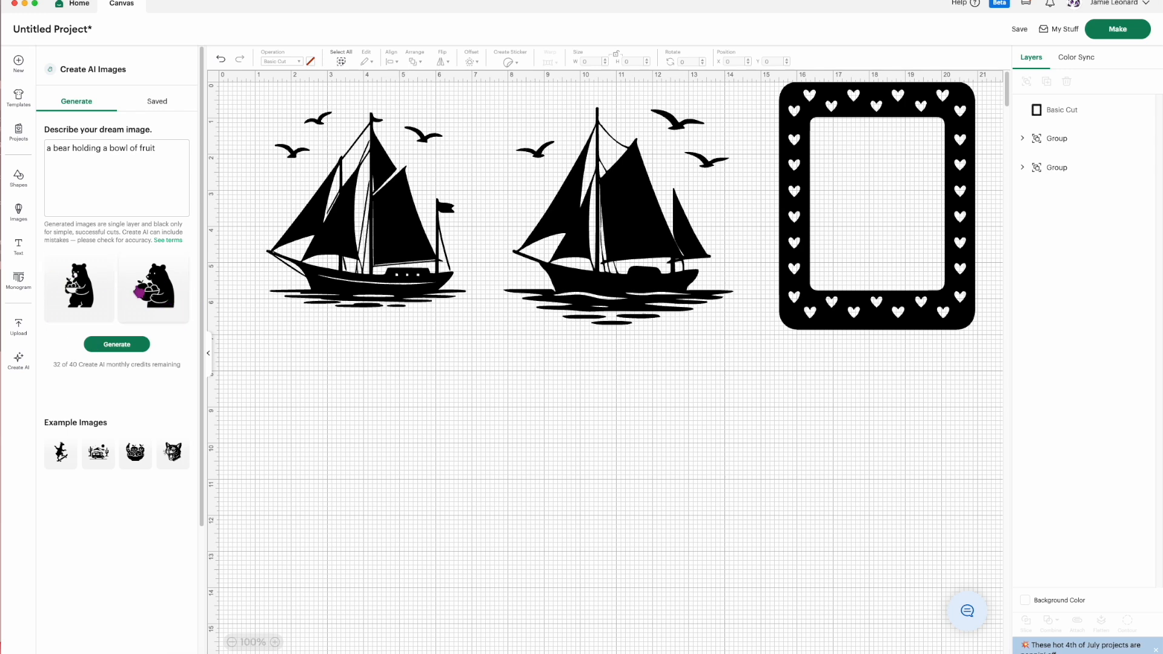
Add both generated bears, placing the standing bear below the first sailboat and the enlarged side-view bear below the second sailboat and heart frame
click(95, 306)
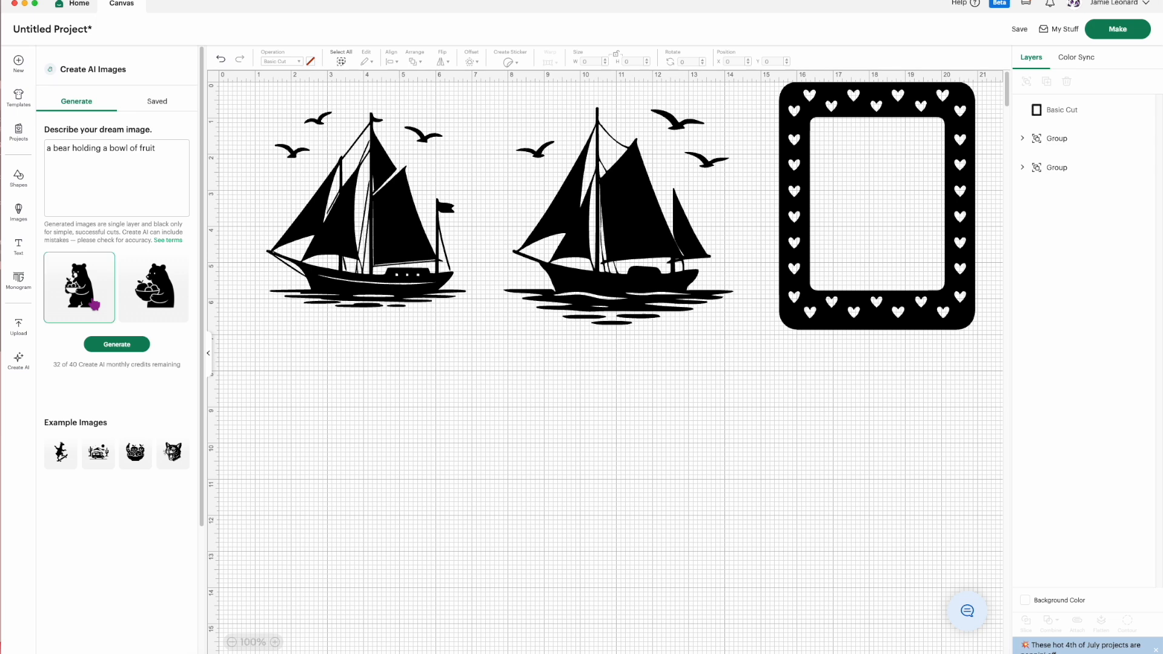
drag(273, 213, 274, 401)
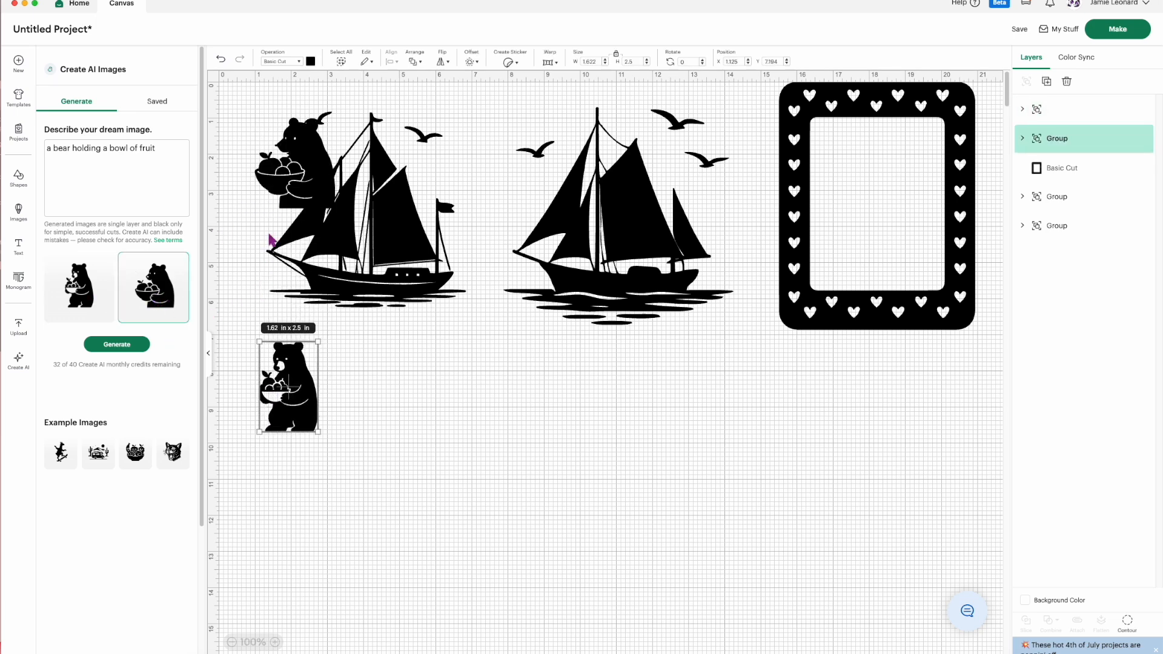
drag(304, 187, 794, 414)
Enlarge the standing bear to about 6.14 × 9.46 in and place it beside the side-view bear
click(297, 418)
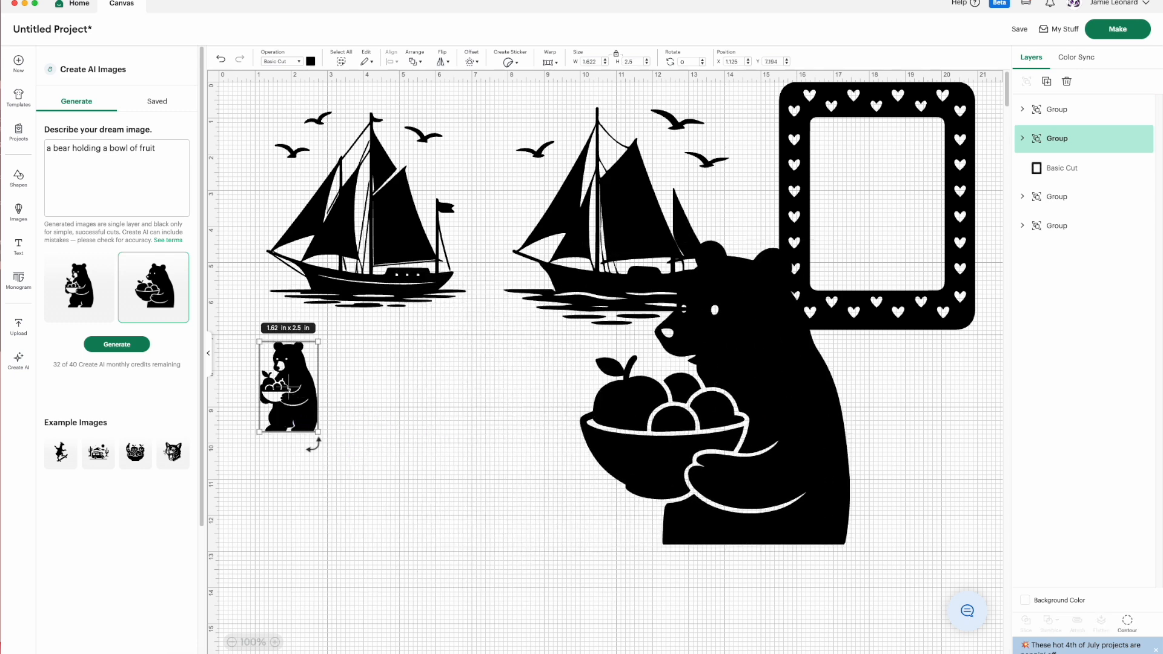
drag(318, 432, 545, 380)
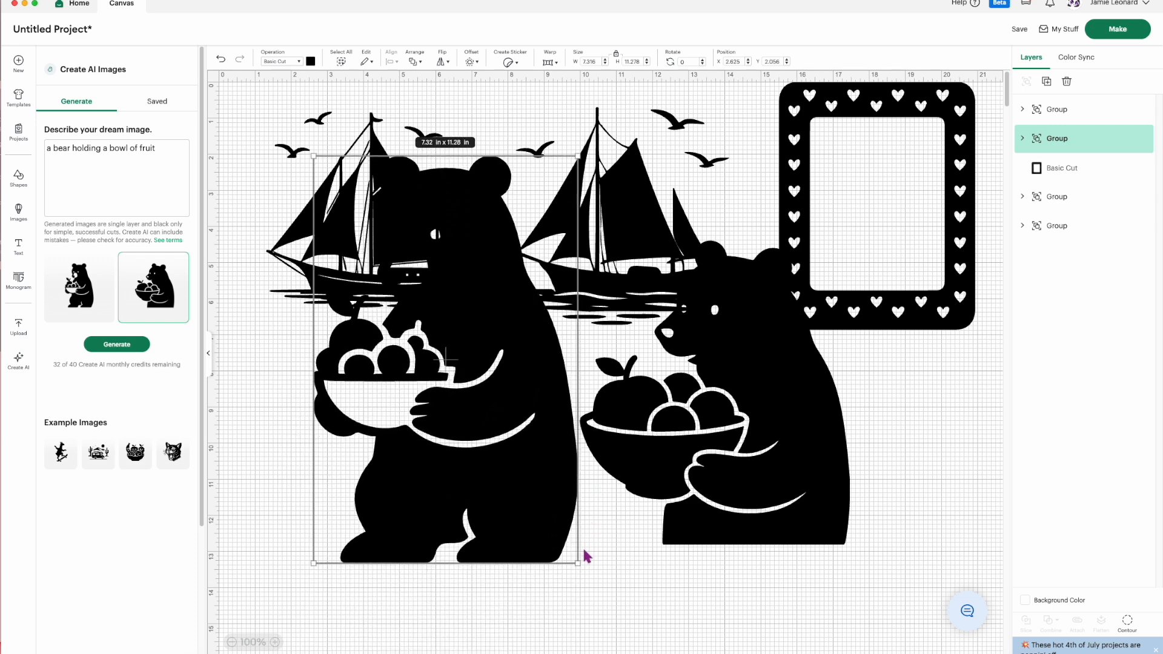
drag(578, 563, 538, 456)
drag(489, 316, 538, 460)
Delete both sailboats and the remaining heart frame so only the two bears stay on the canvas
click(394, 247)
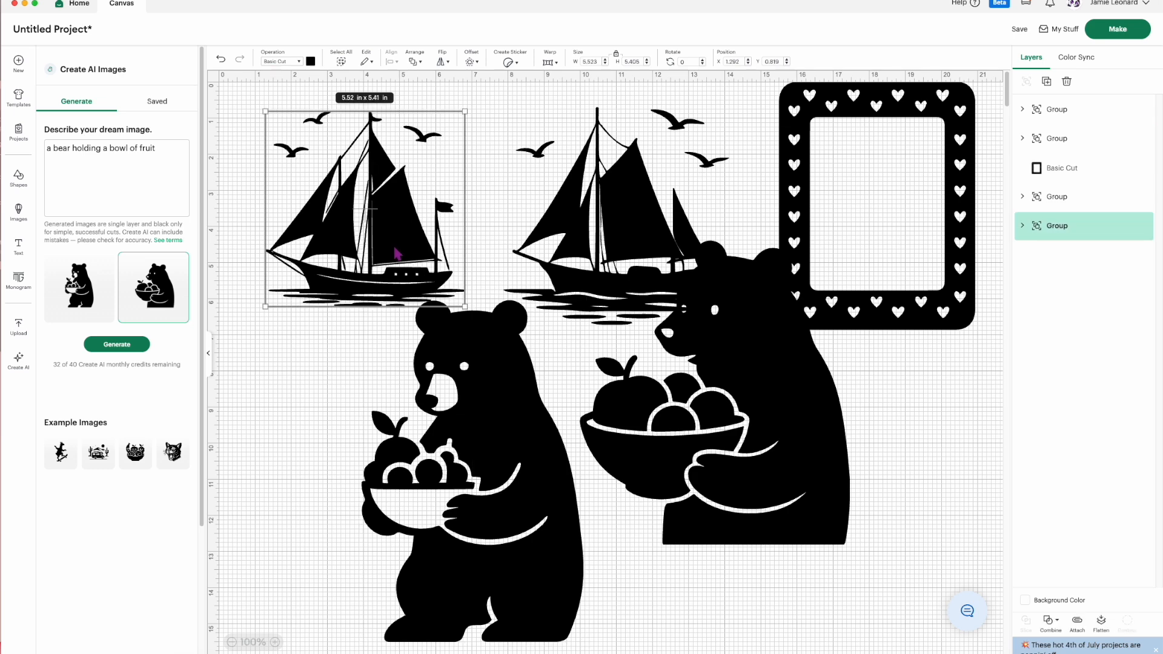
key(Delete)
click(545, 225)
key(Delete)
click(787, 165)
key(Delete)
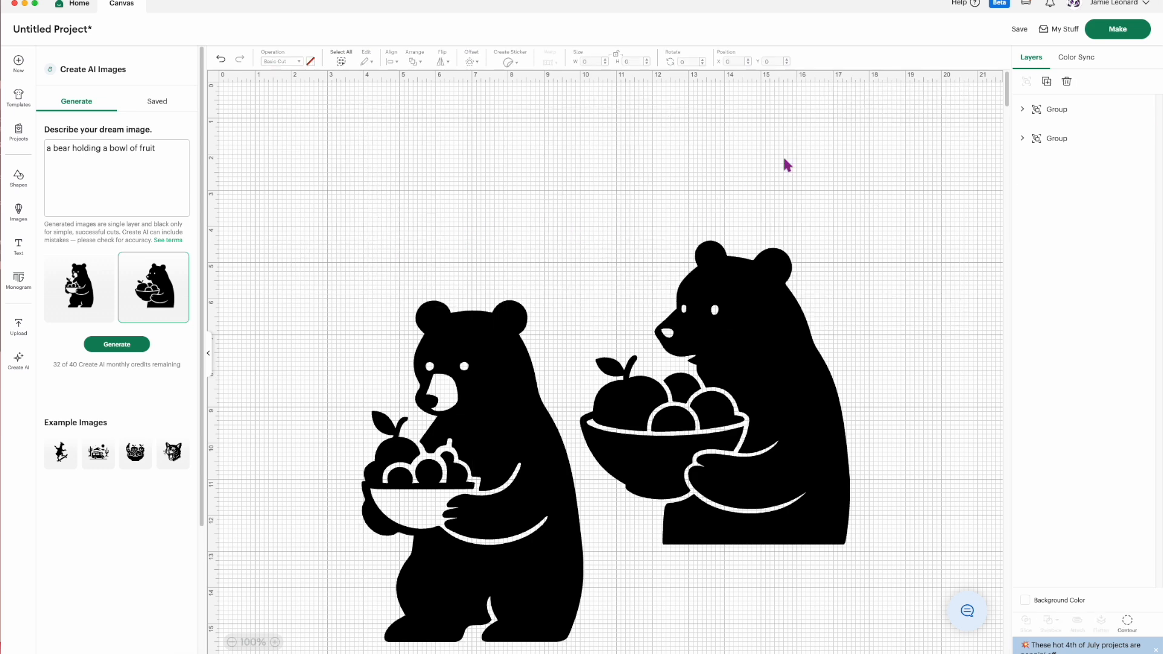
Move both bears up side by side and enlarge the side-view bear to about 8.47 × 9.54 in
drag(499, 431, 418, 271)
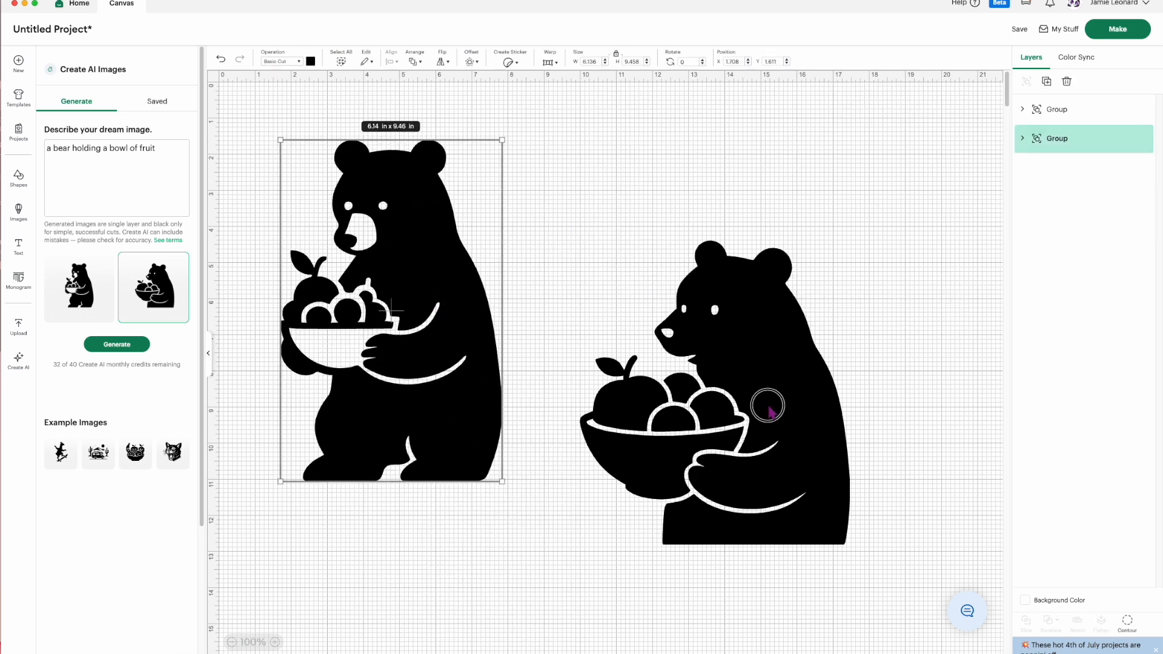
drag(768, 412, 700, 306)
drag(782, 435, 822, 483)
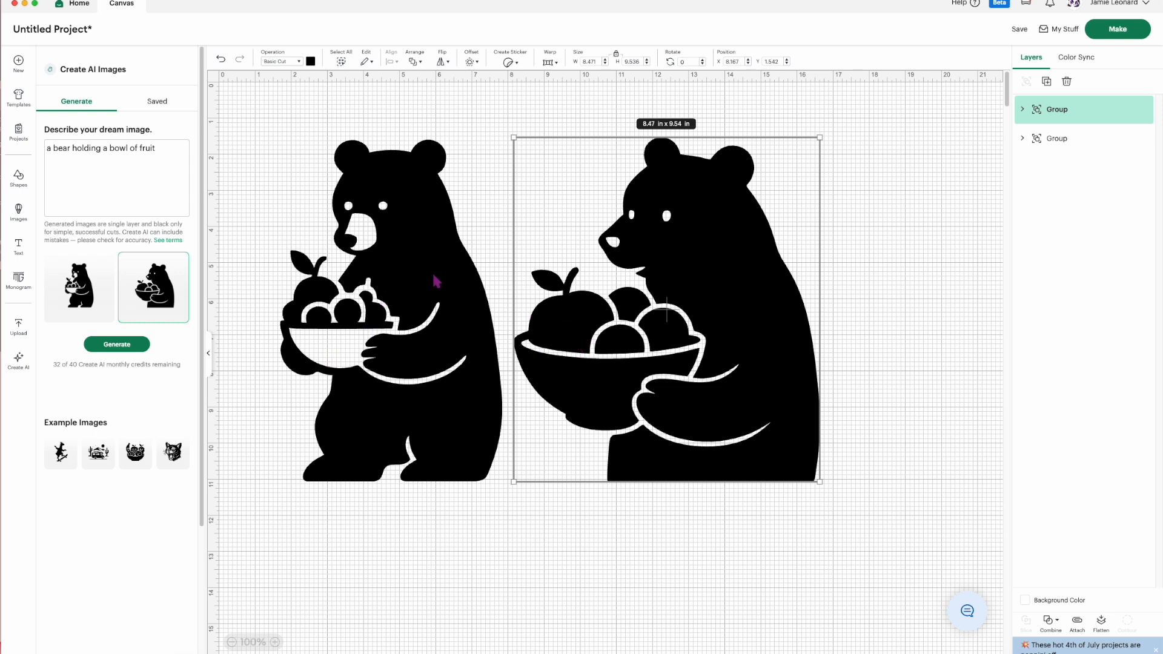
Delete both bears to empty the canvas
key(Delete)
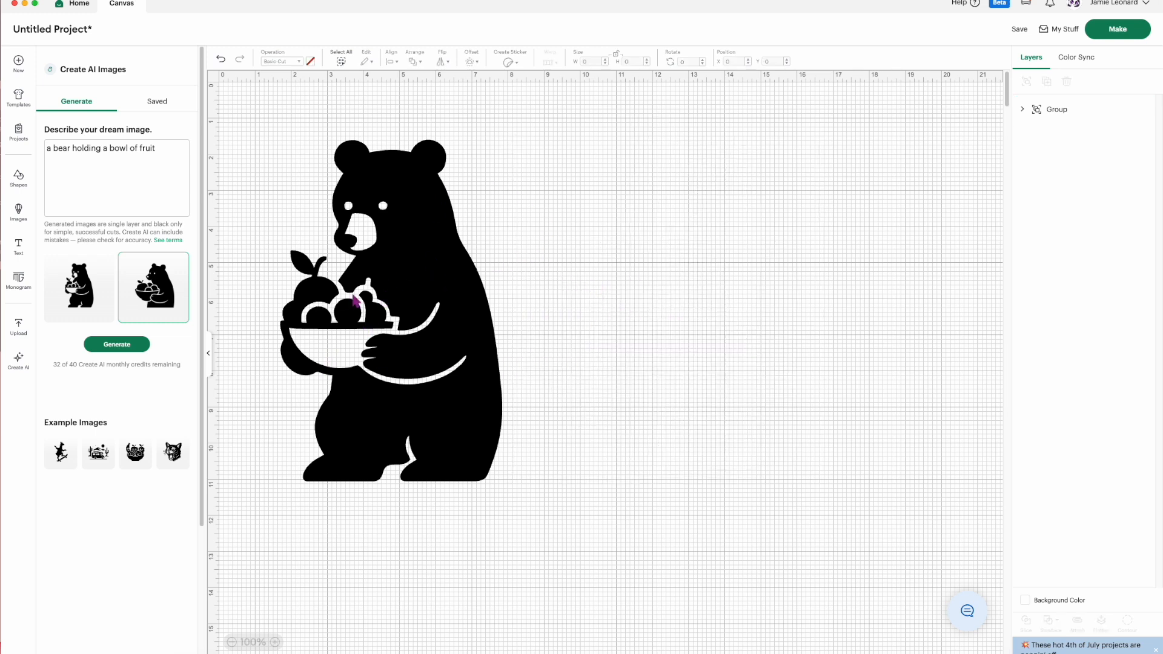
click(395, 295)
key(Delete)
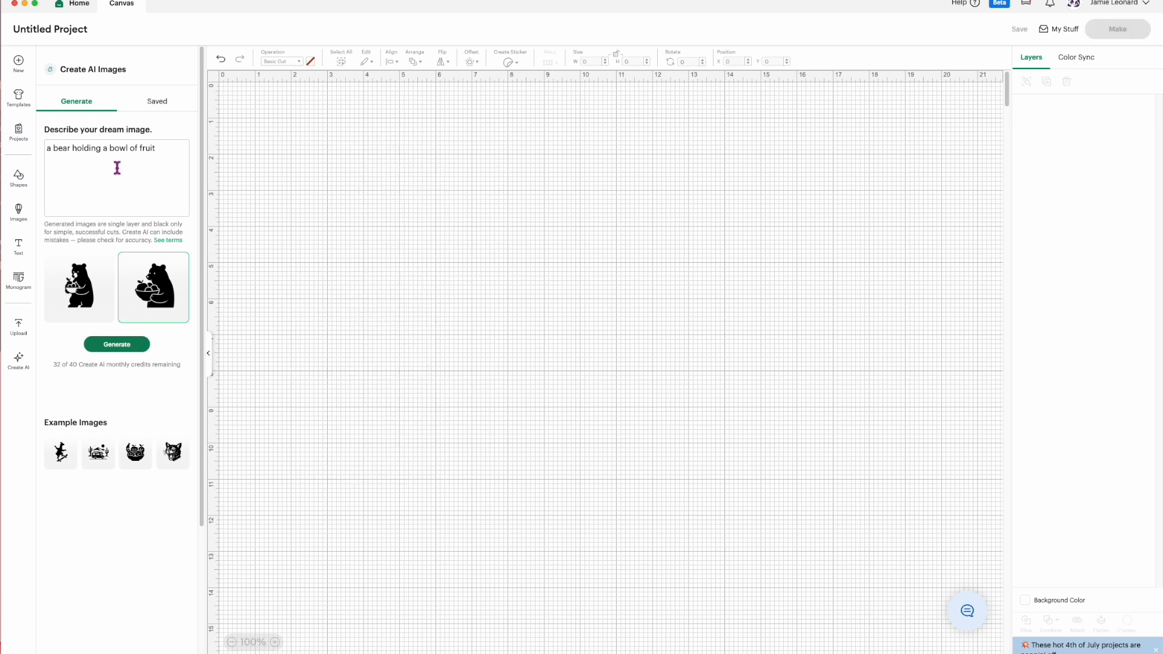
Try to generate AI images from the prompt "a princess coloring book page"
drag(168, 148, 51, 148)
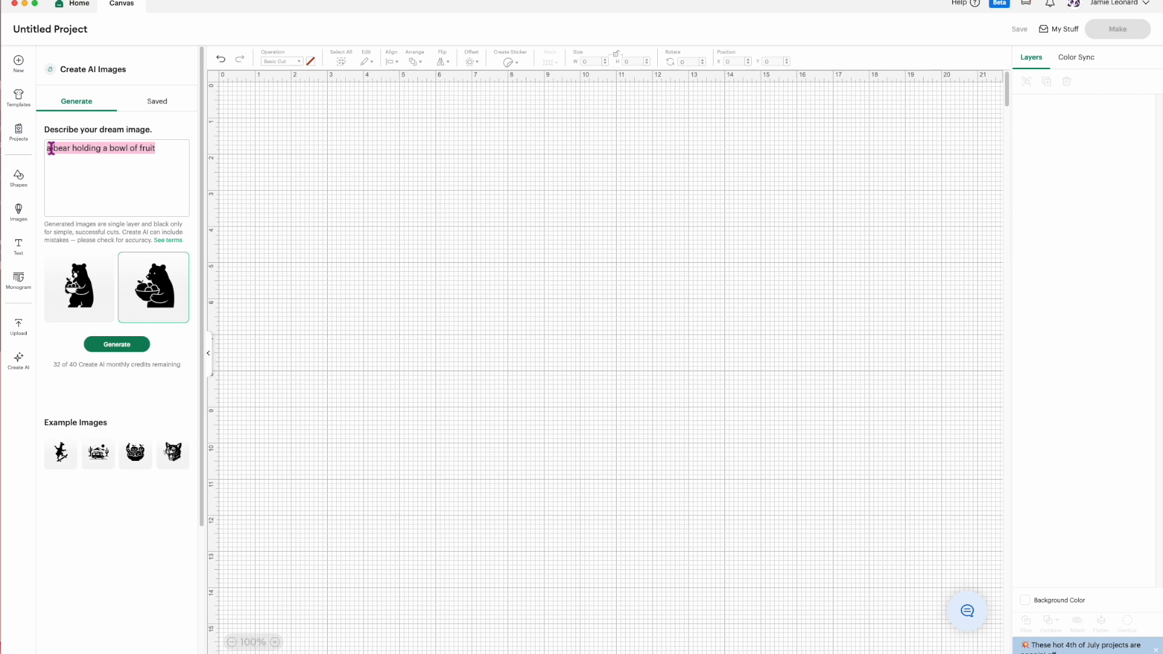
text(a princess coloring book page)
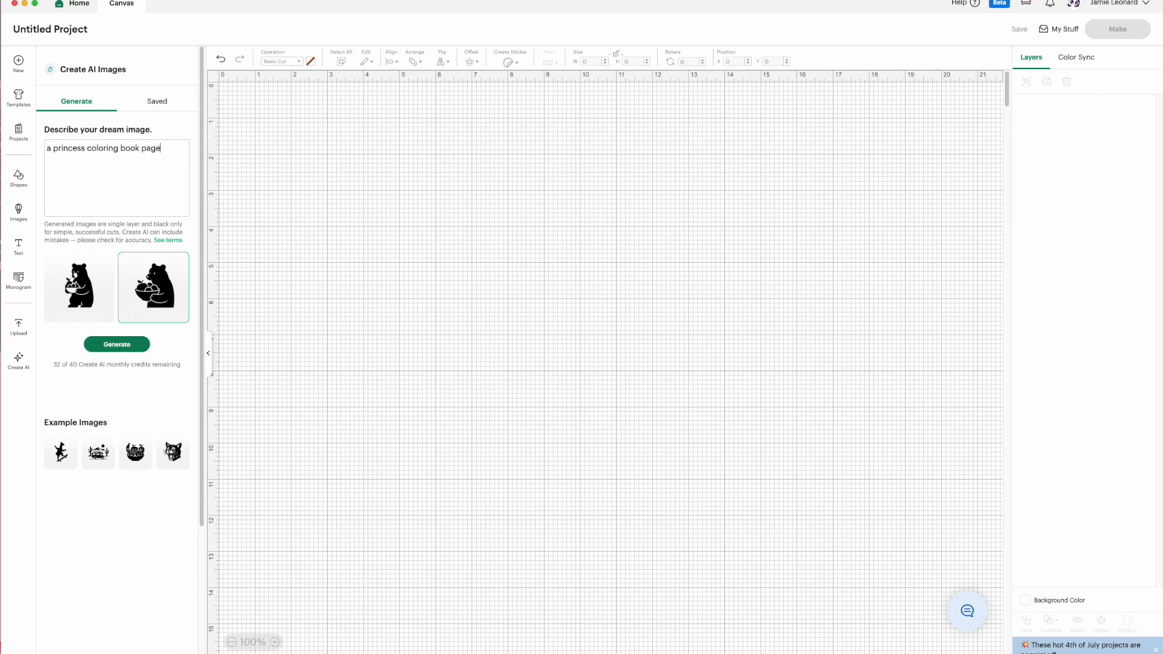
click(123, 354)
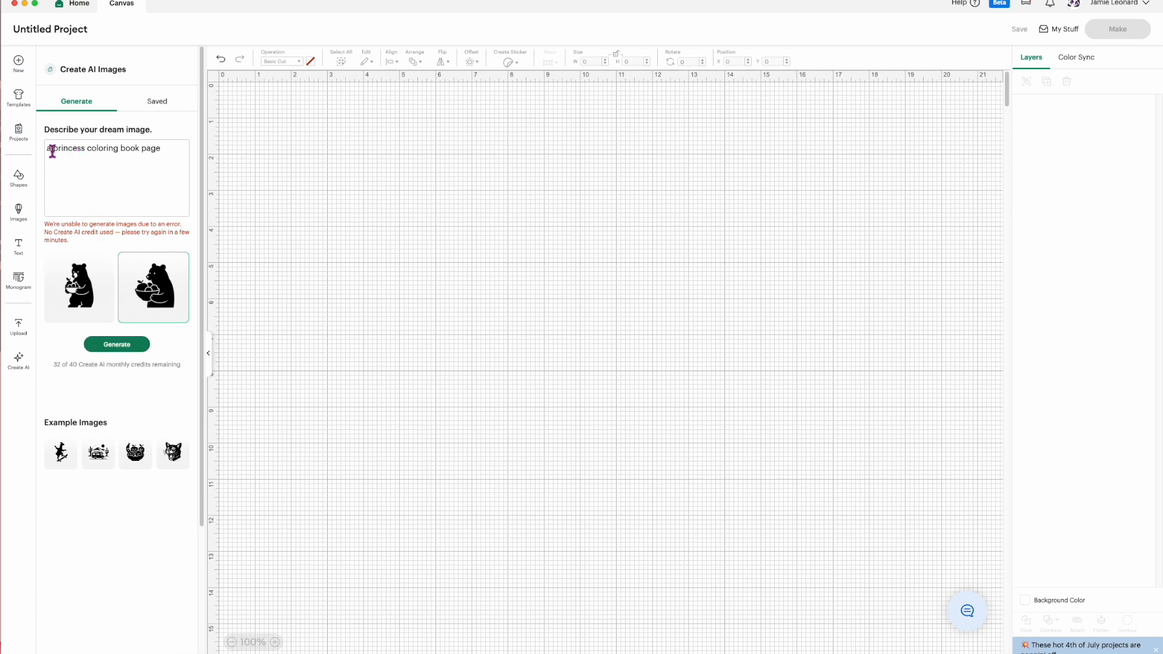
Try to generate AI images from the prompt "a princess in front of a castle in coloring book format"
drag(49, 150, 177, 158)
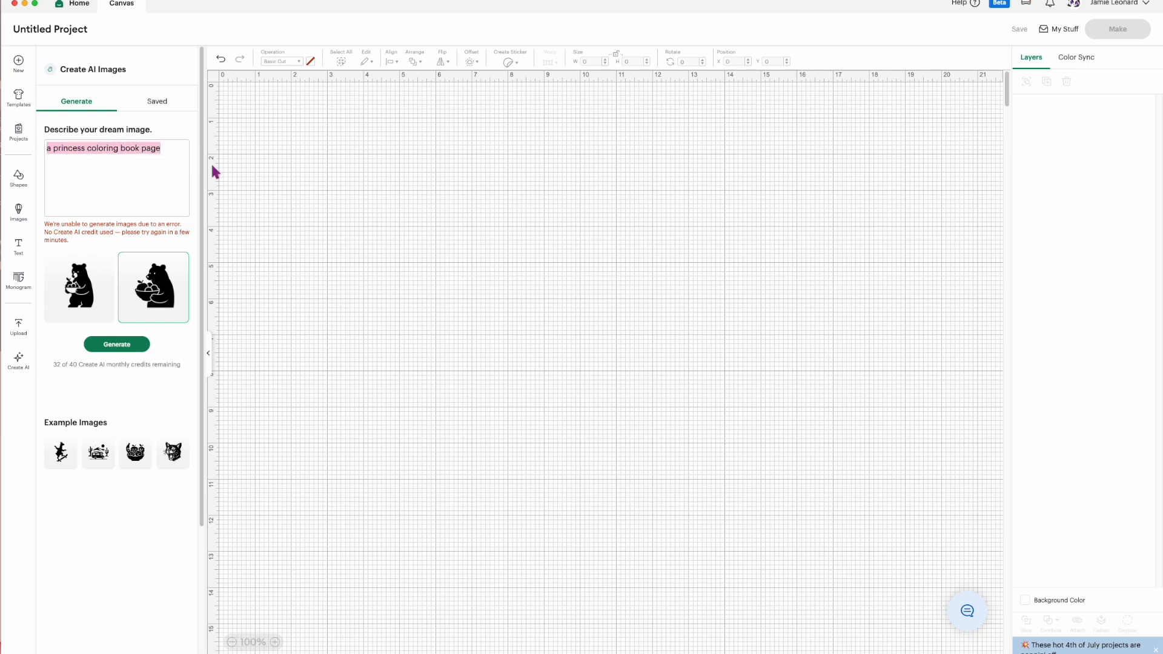
text(a princes)
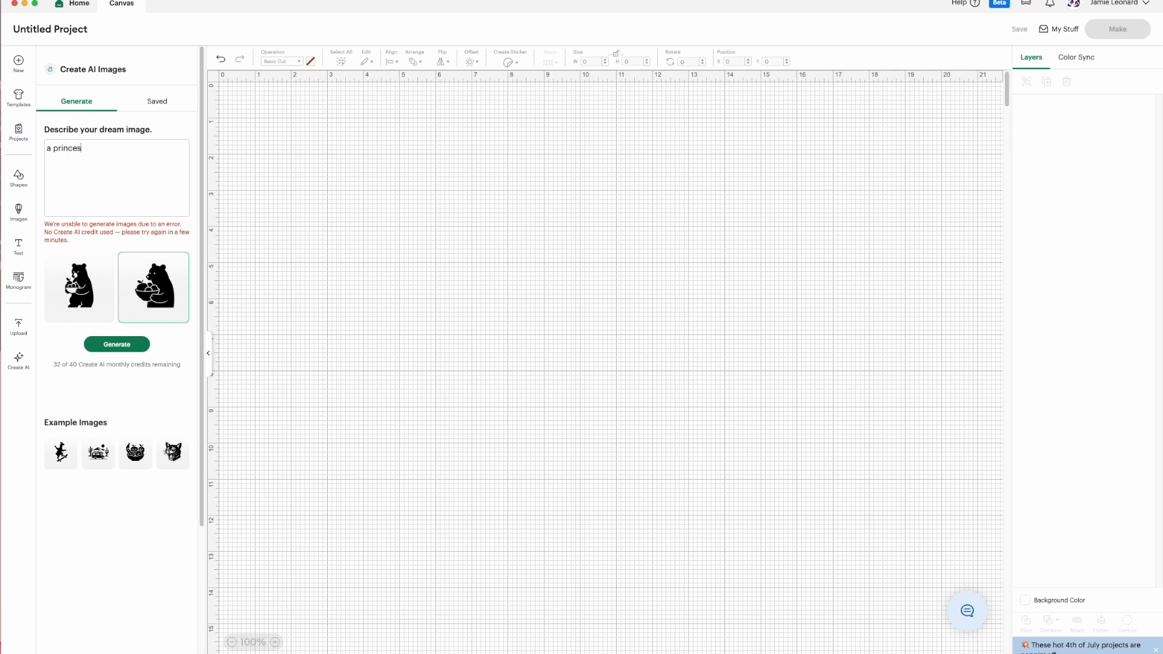
text(s in front of a castle in coloring book format)
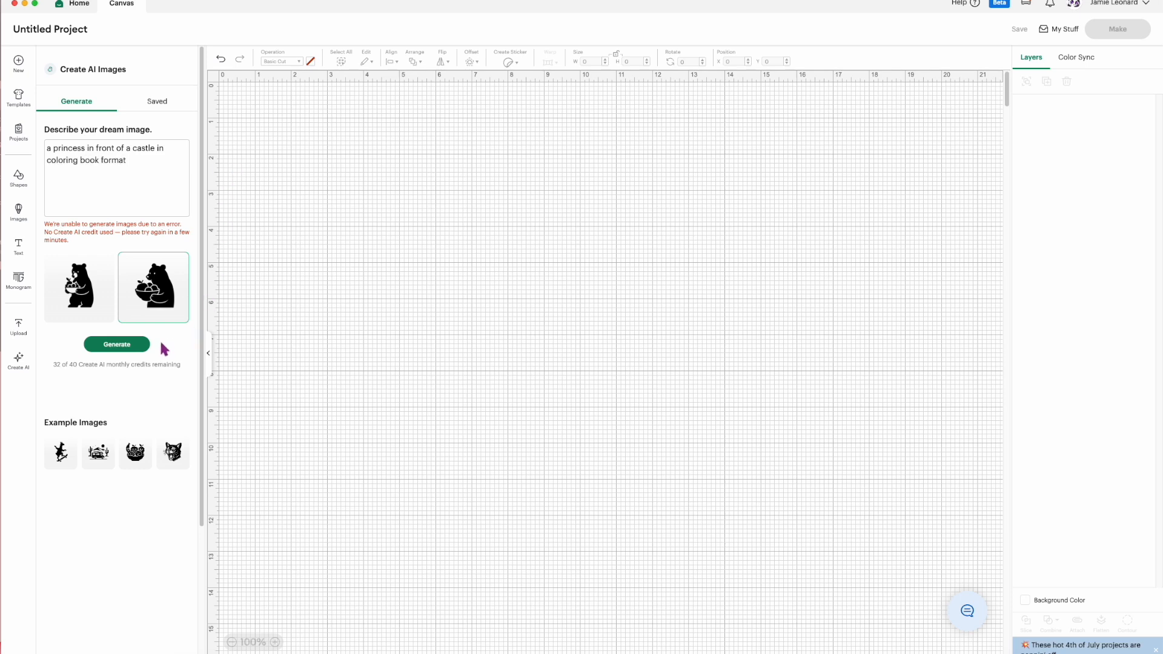
click(128, 350)
Remove the coloring book wording and try to generate images from "a princess in front of a castle"
drag(157, 148, 145, 186)
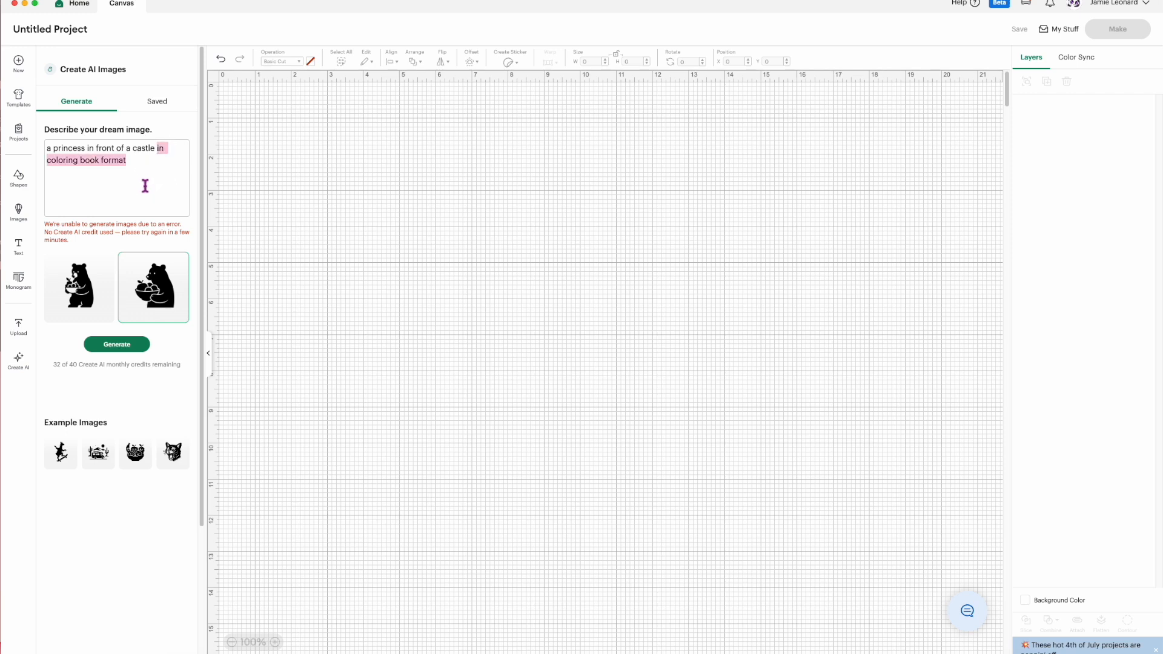
key(BackSpace)
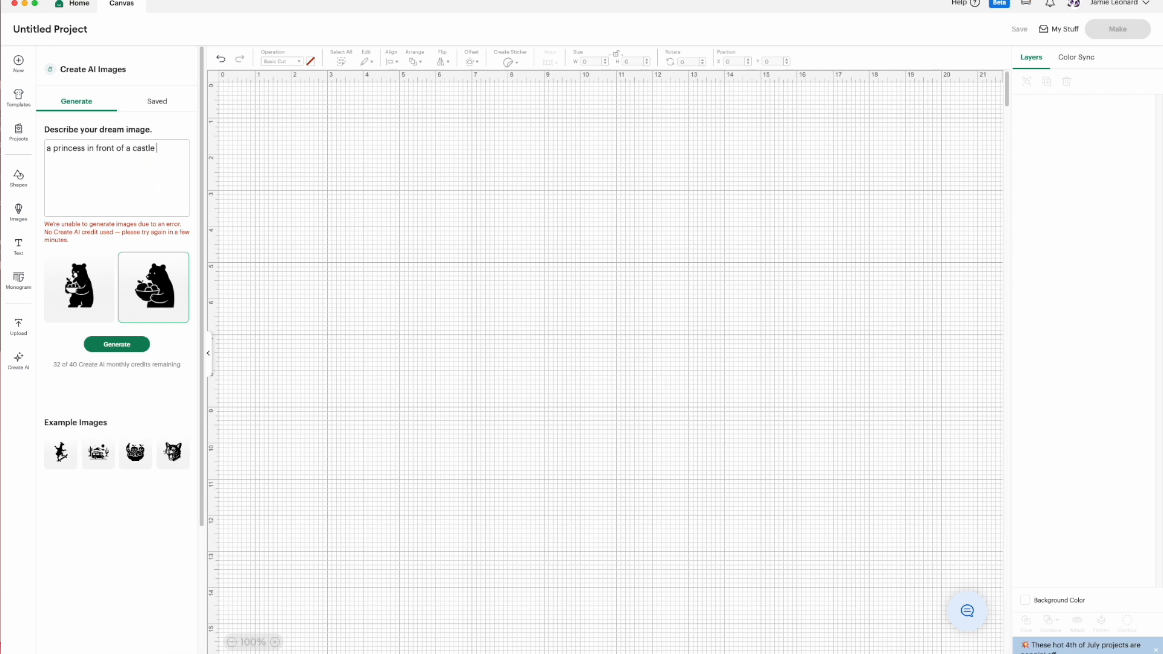
click(120, 349)
Generate AI images of a panda with the words "handmade by" and the maker's capitalized first name in a curly font
drag(166, 150, 42, 157)
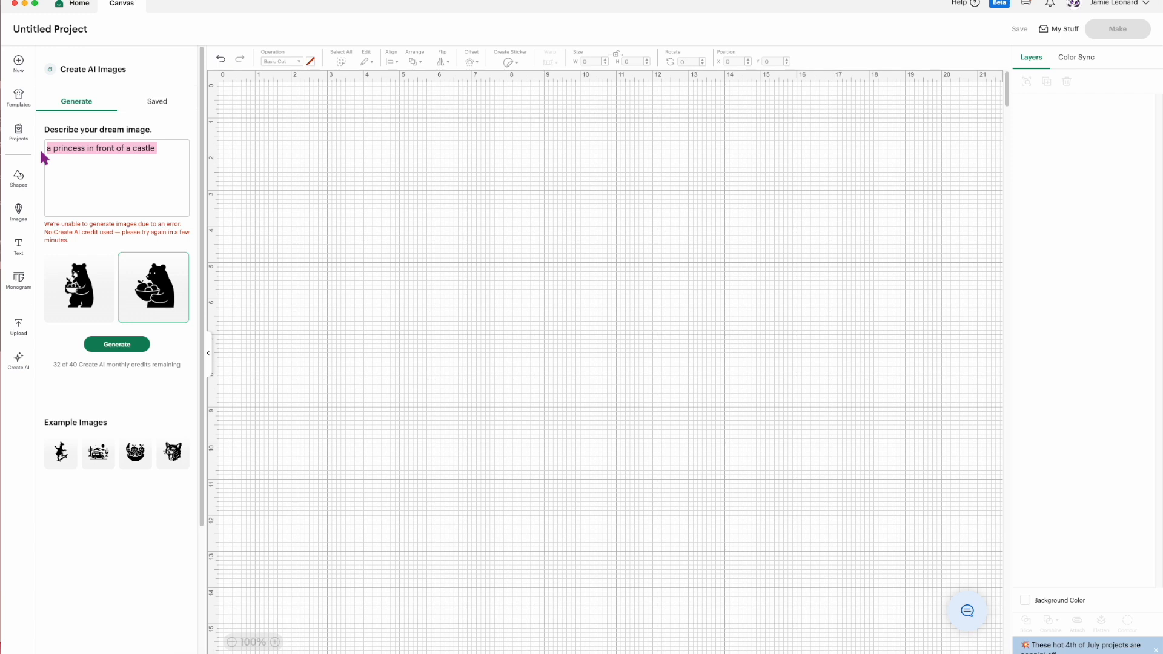
text(a)
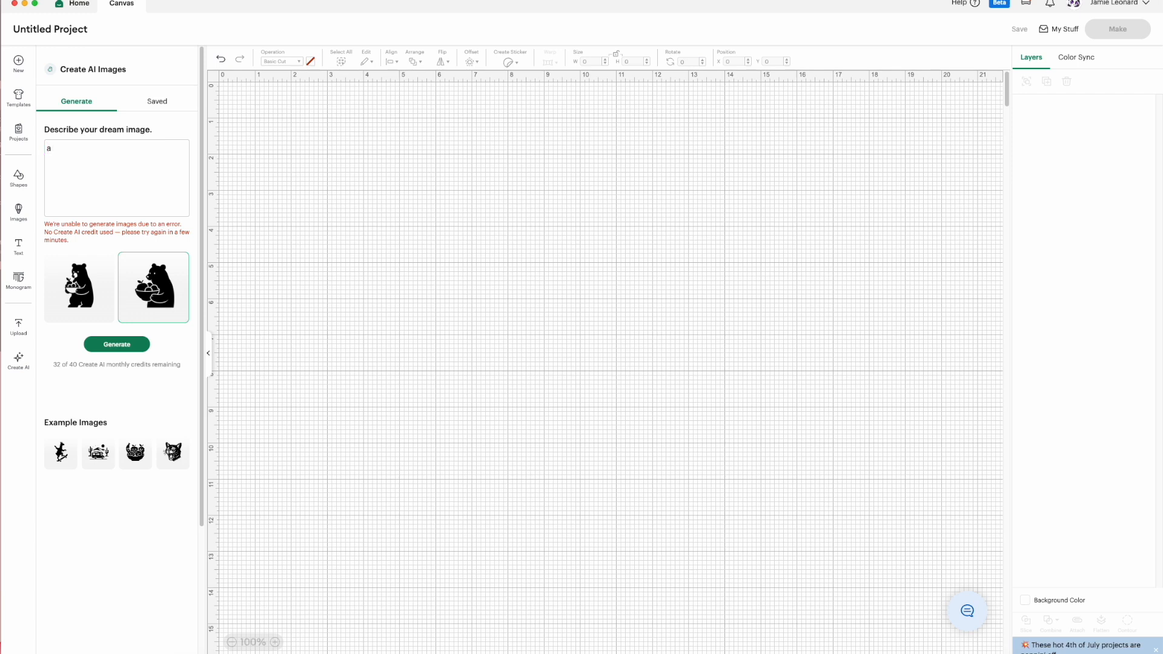
key(BackSpace)
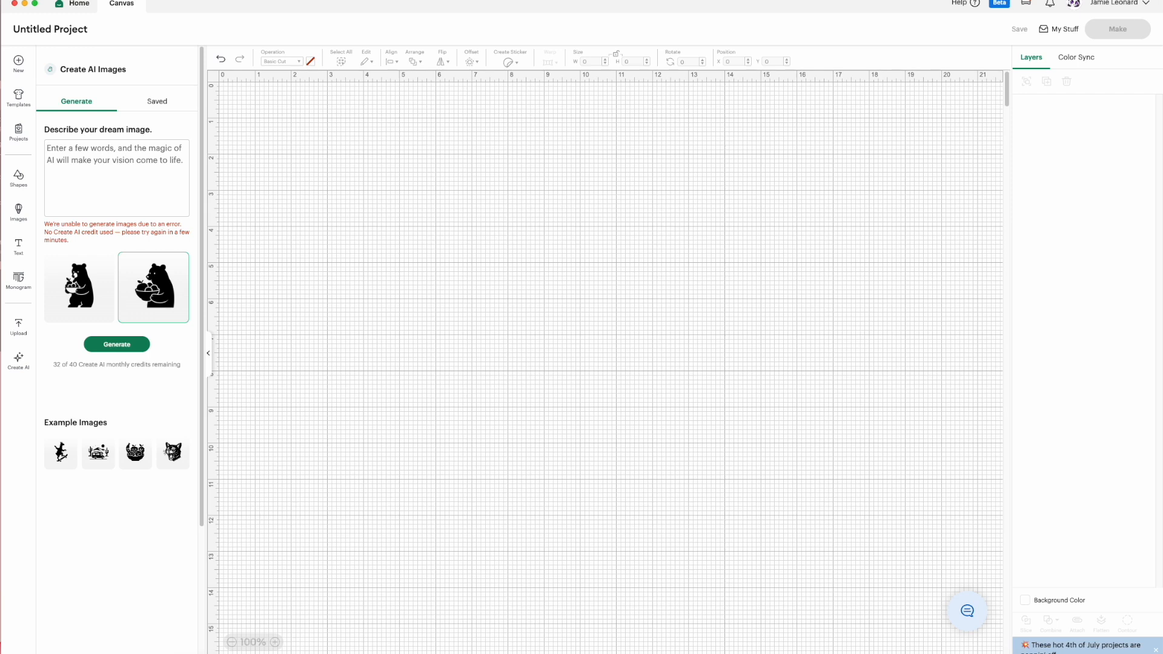
text(a panda)
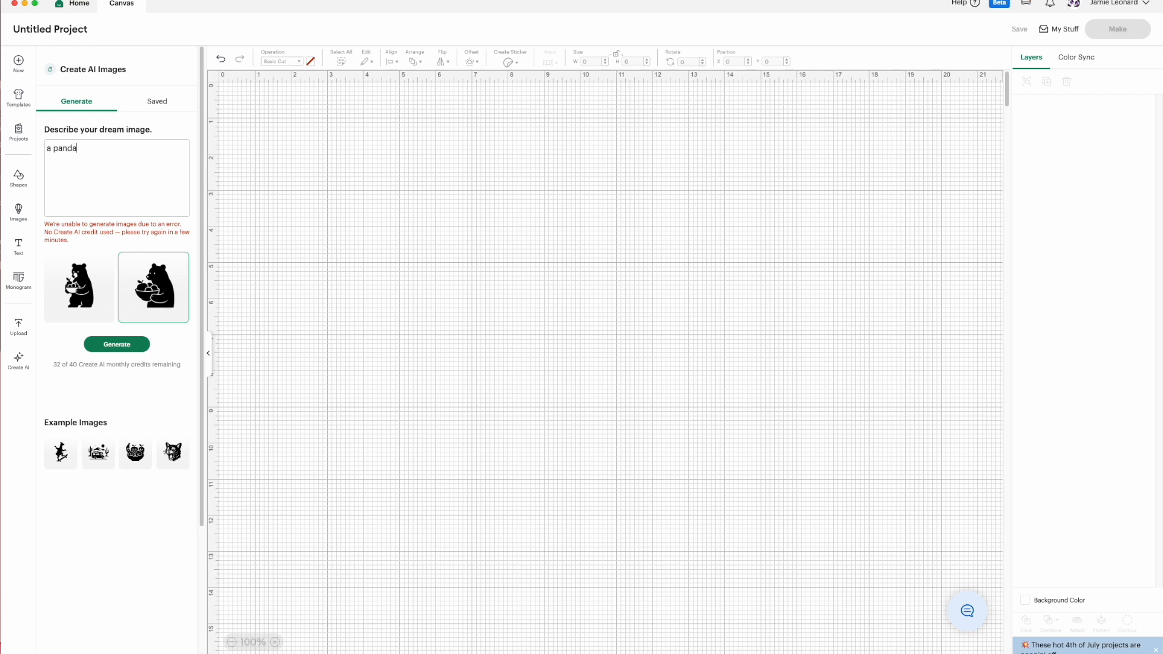
text( with the words handmade by jamie in a )
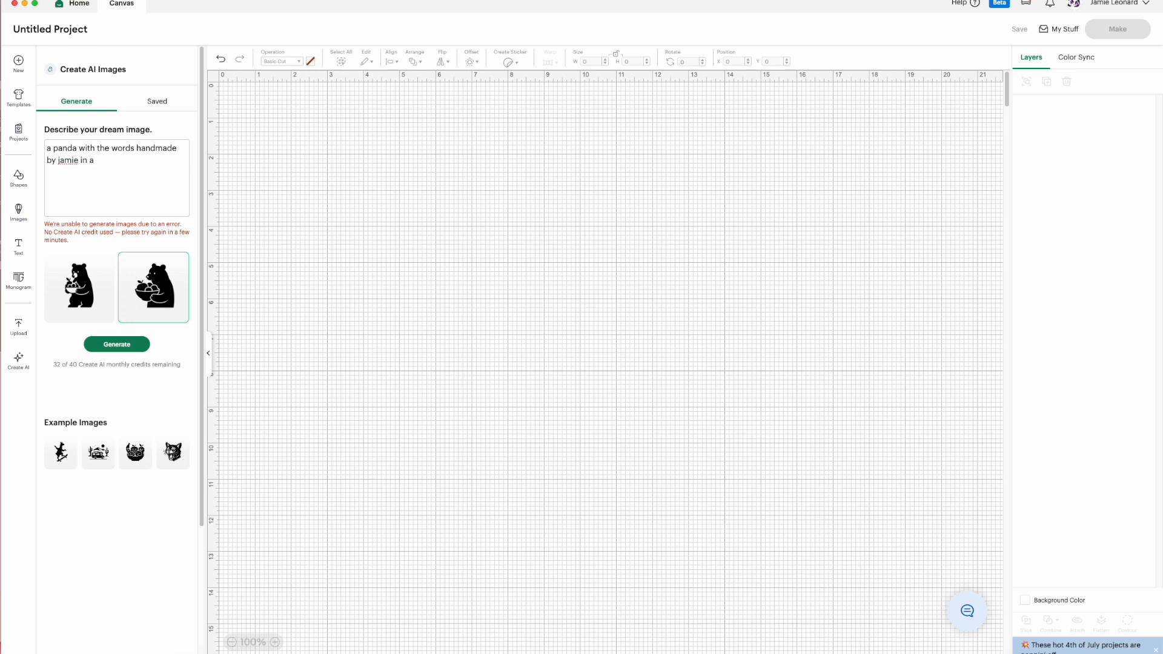
text(curly font)
click(63, 164)
key(BackSpace)
text(J)
click(125, 356)
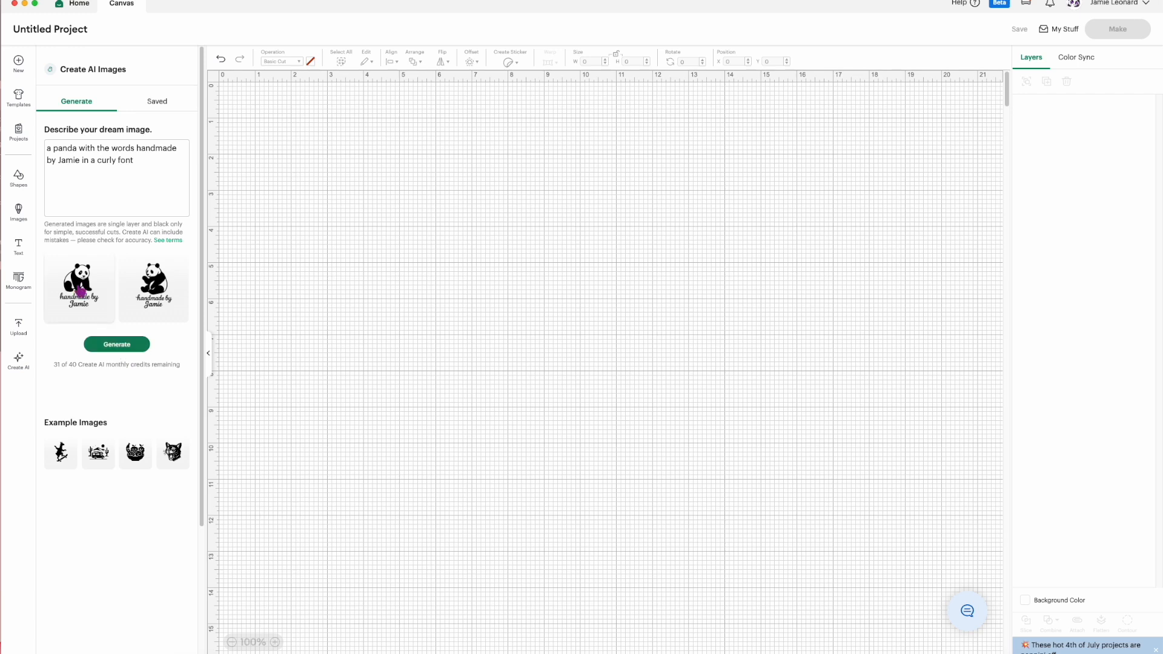
Add both generated panda logos to the canvas and move the second one to the side of the first
click(88, 304)
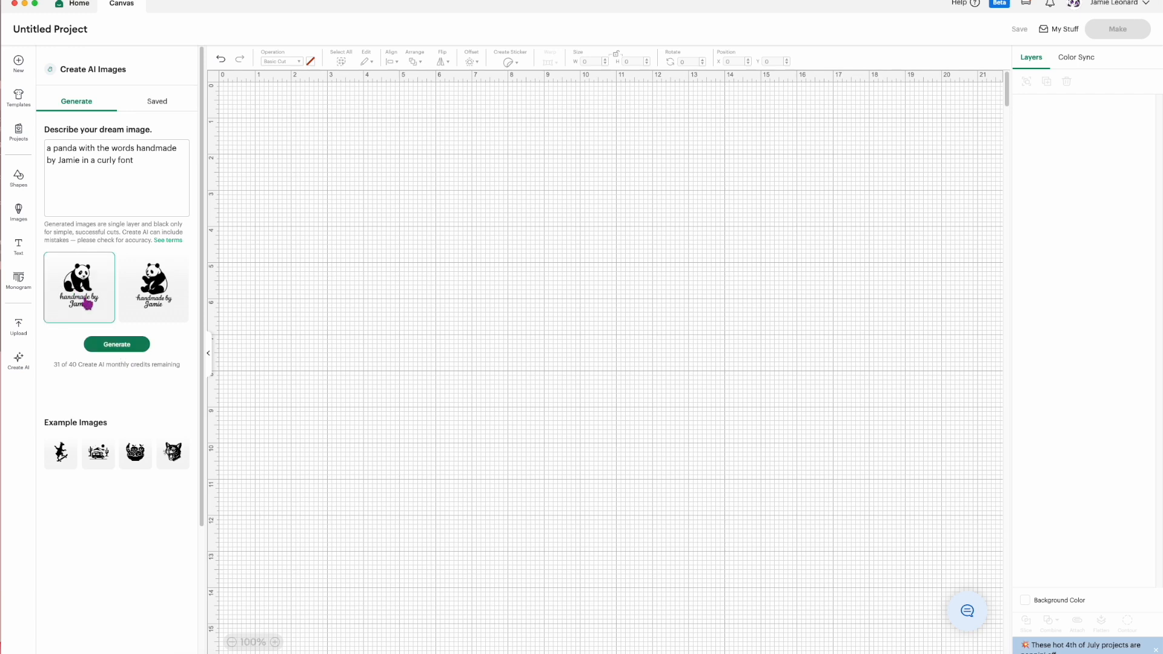
click(165, 306)
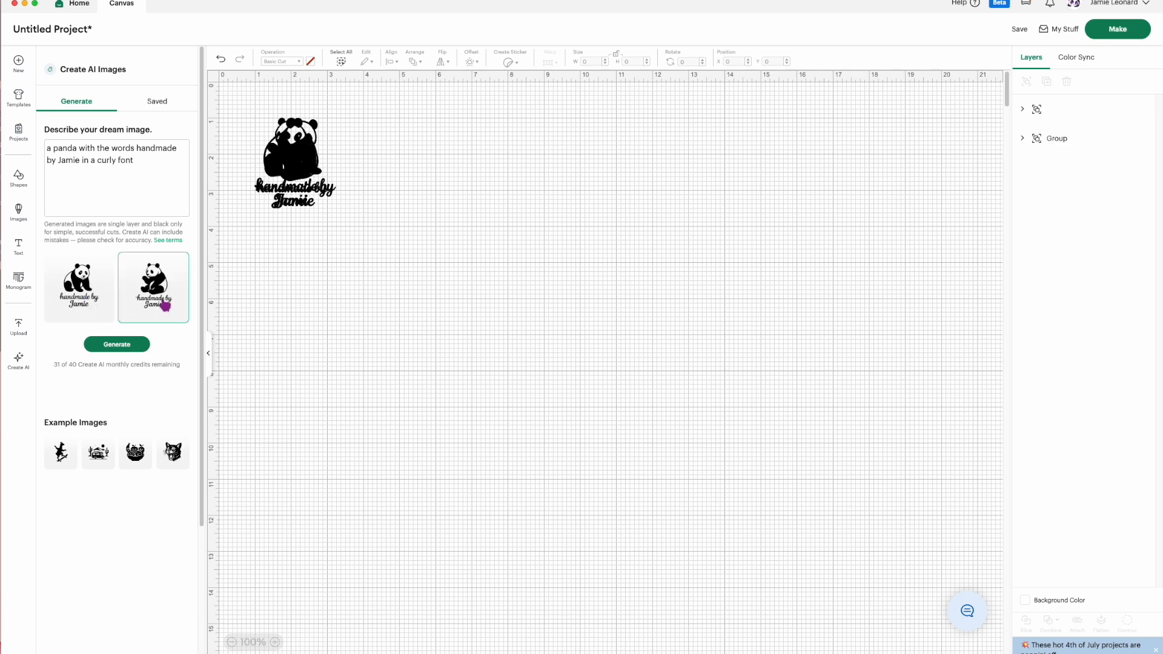
drag(317, 171, 531, 182)
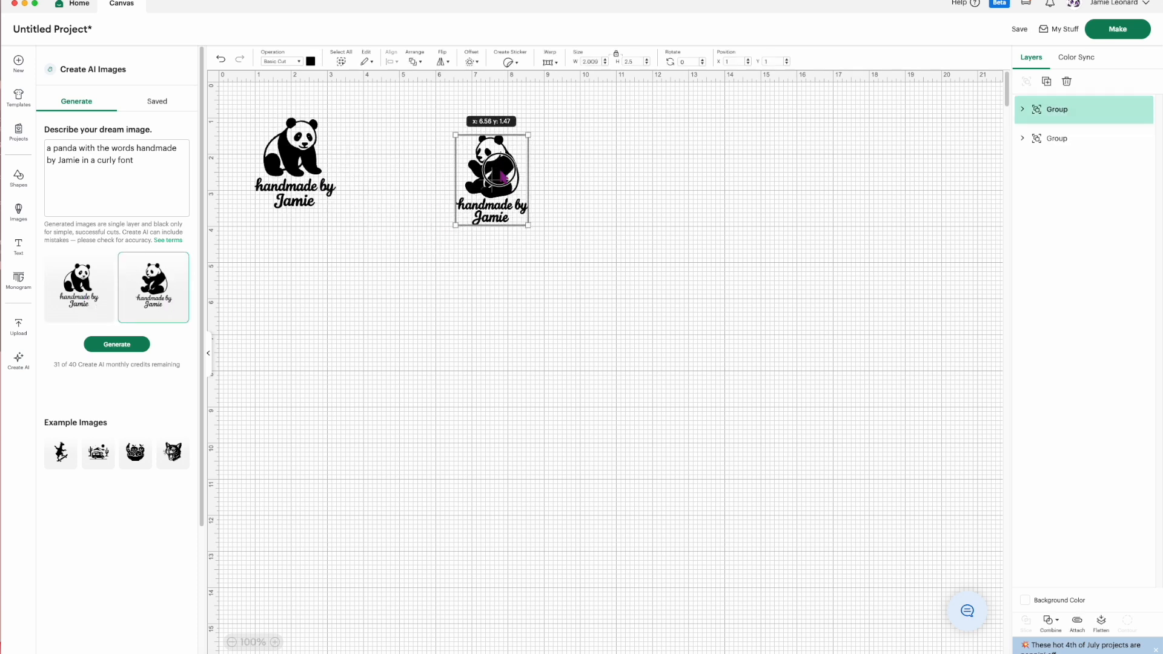
Enlarge the first panda logo, and the second one to about 3.51 × 4.37 in
click(311, 217)
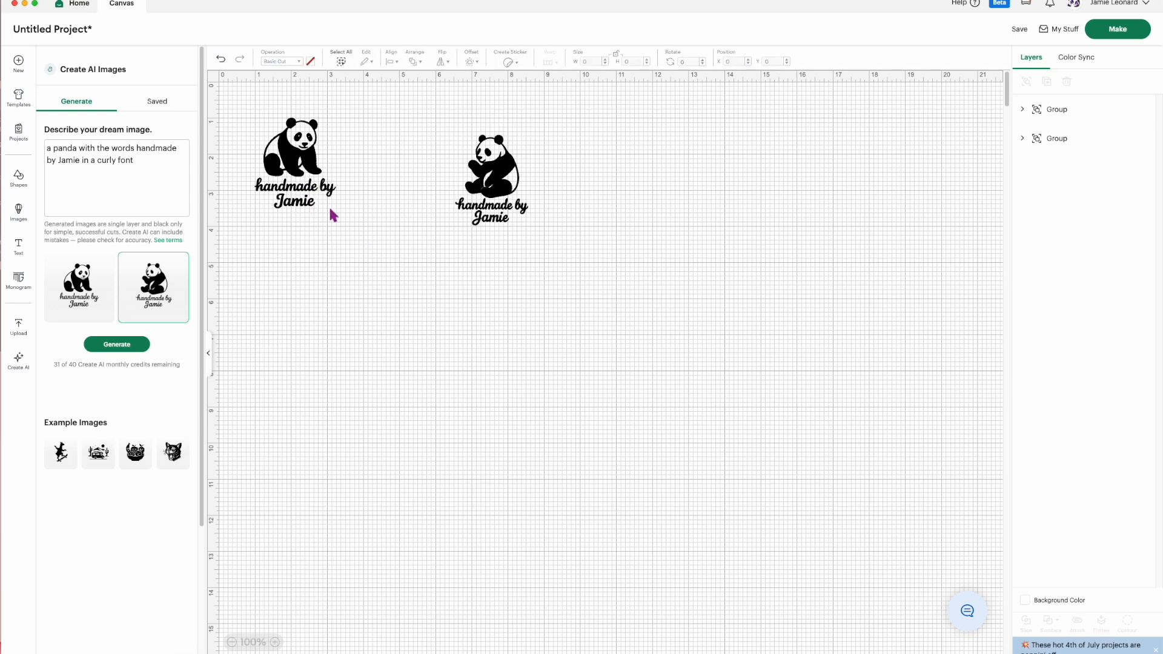
click(311, 195)
drag(340, 213, 441, 284)
click(505, 216)
drag(528, 225, 581, 293)
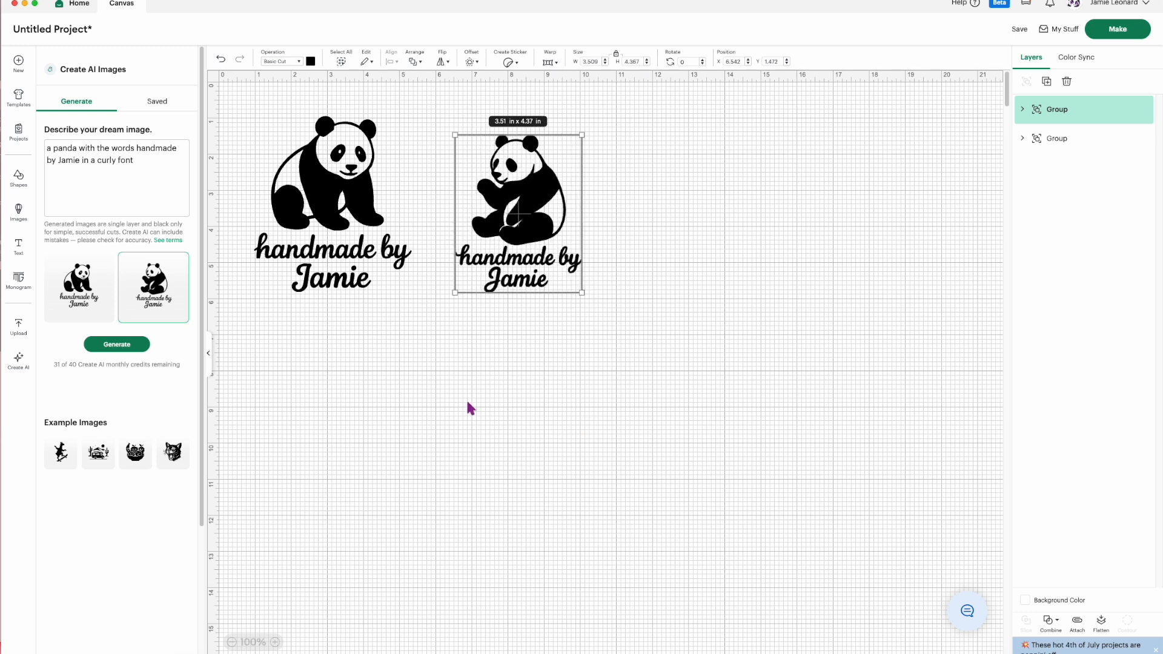